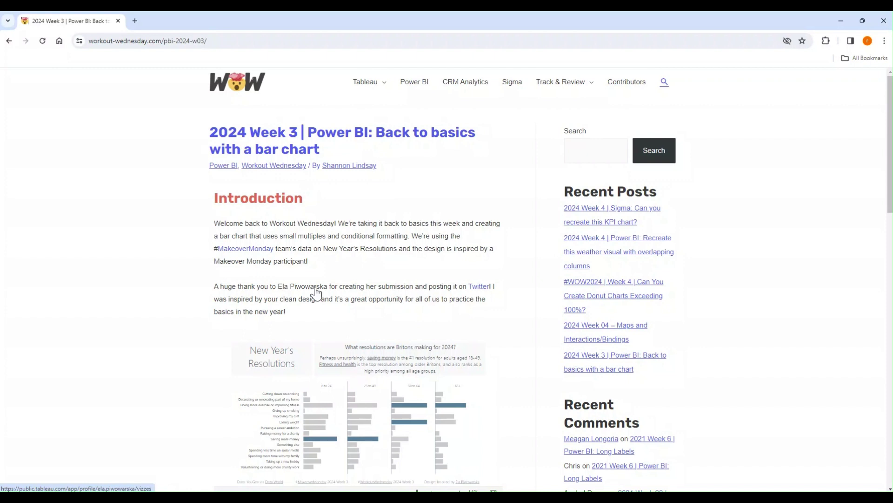
Step: Scroll to the Week 3 requirements and view the example New Year's Resolutions report full screen
scroll(424, 367, down, 5)
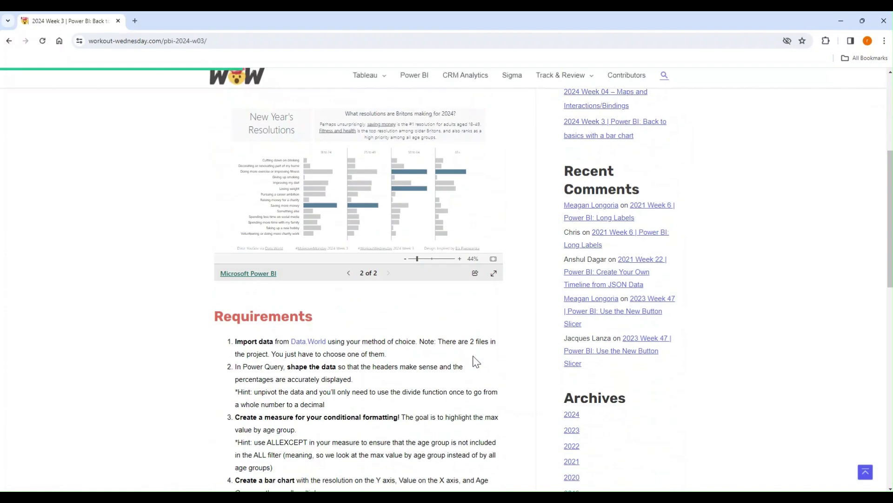
click(492, 277)
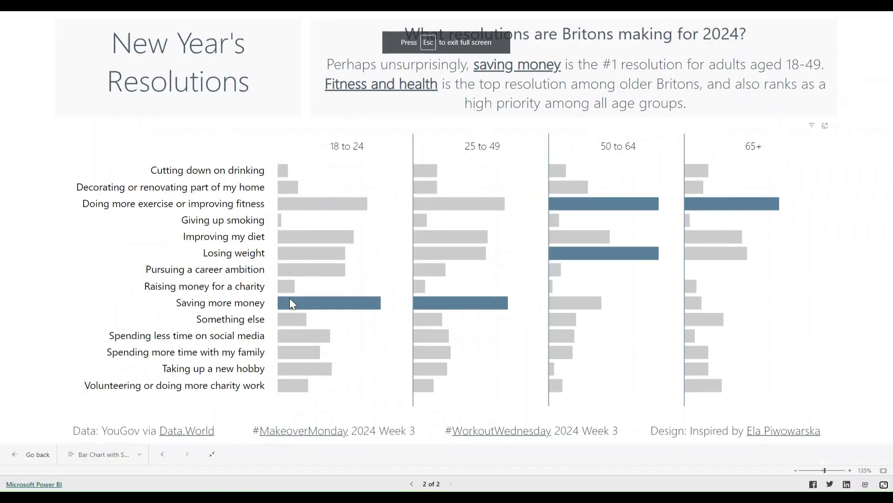
mouse_move(289, 298)
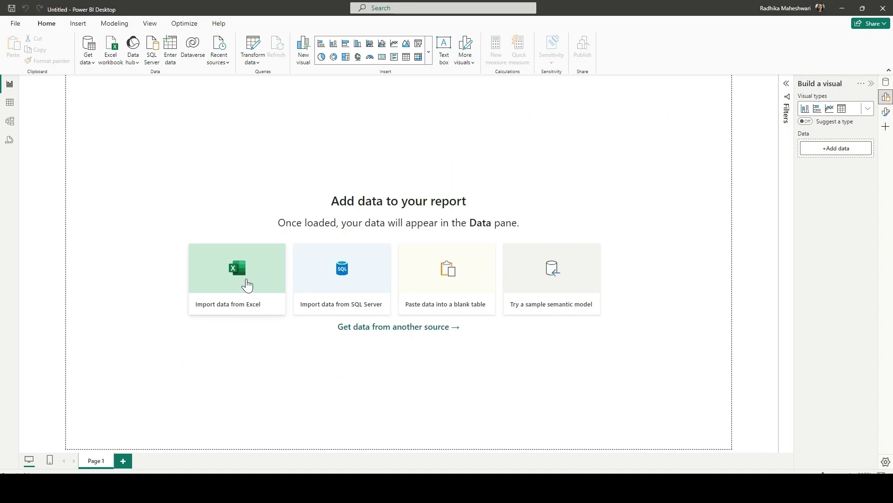
Step: Import Sheet1 of the New Years resolutions Excel workbook and open it for shaping in Power Query
click(251, 283)
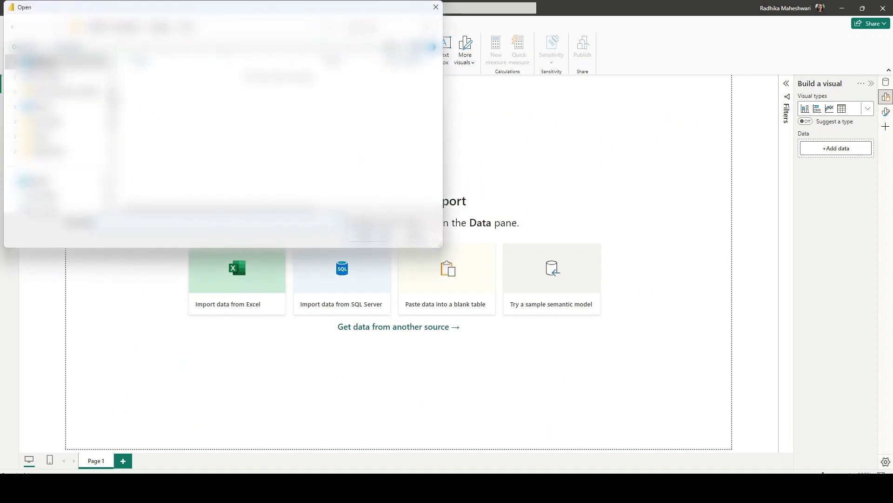
scroll(56, 130, down, 1)
click(52, 181)
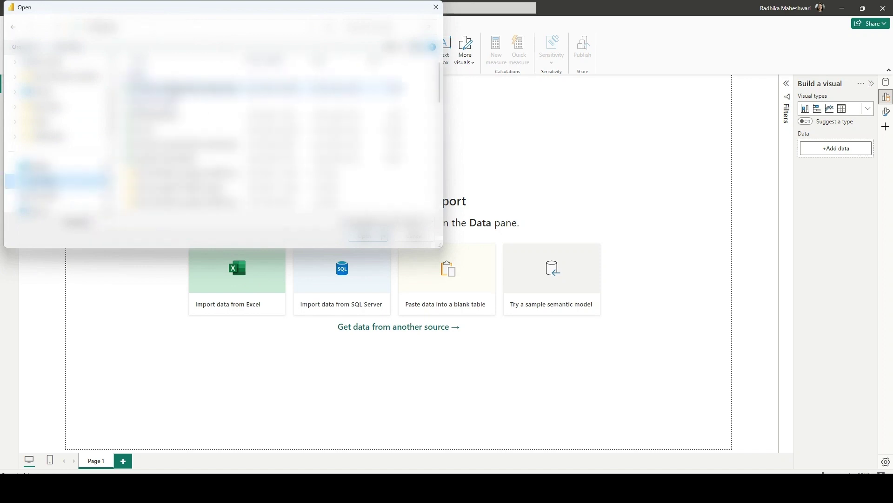
click(302, 88)
click(369, 236)
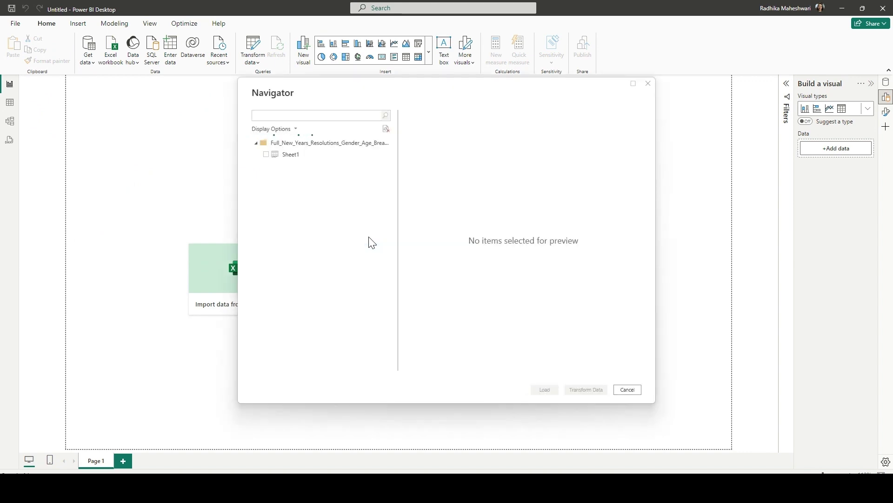
click(266, 154)
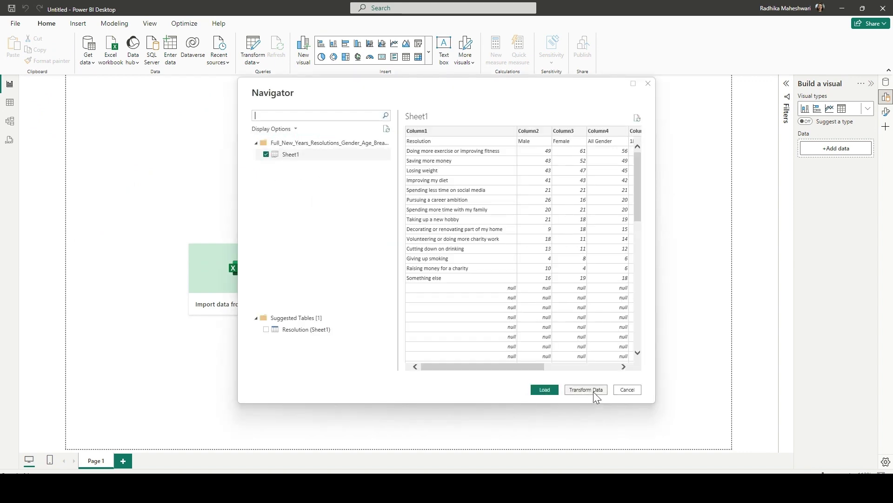
click(593, 392)
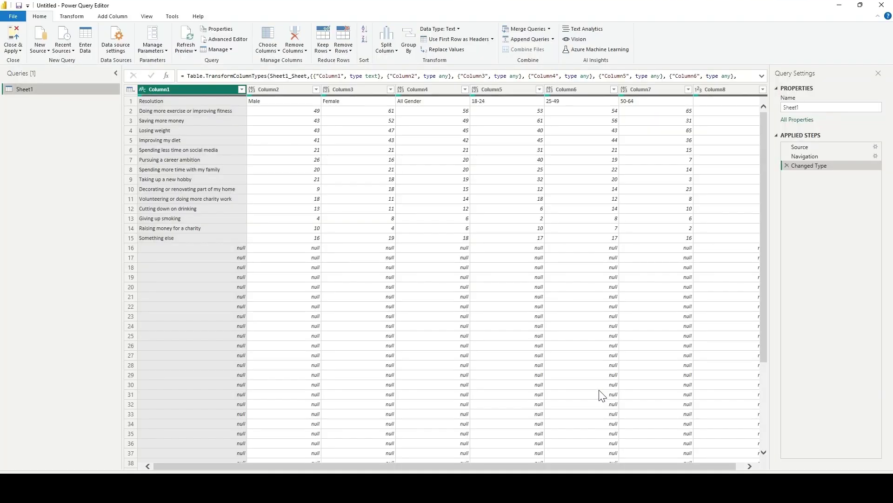
Step: Name the query 'New year Resolutions' and promote its first row to column headers
double_click(804, 107)
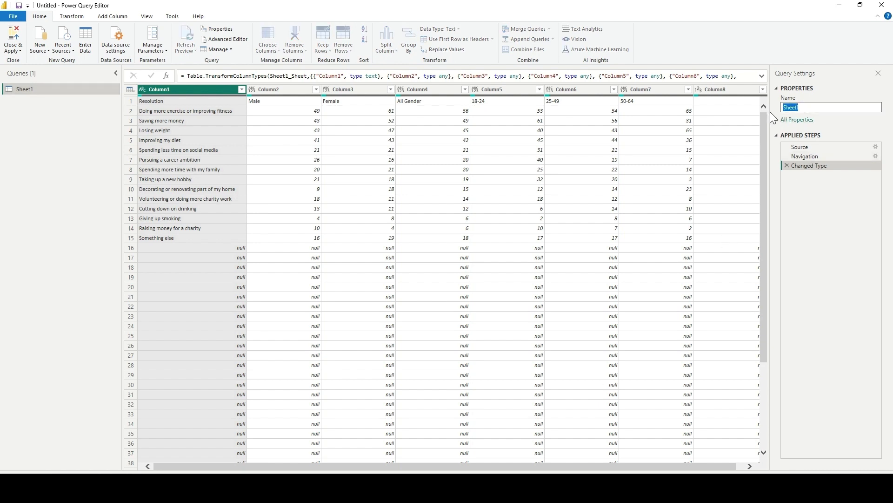
text(New year Resolutio)
key(BackSpace)
key(BackSpace)
key(BackSpace)
key(BackSpace)
text(utions)
key(Return)
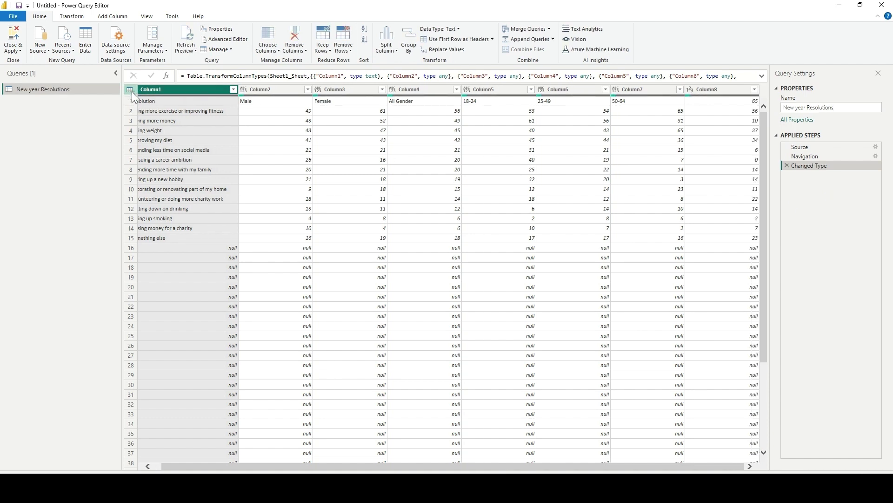
click(132, 91)
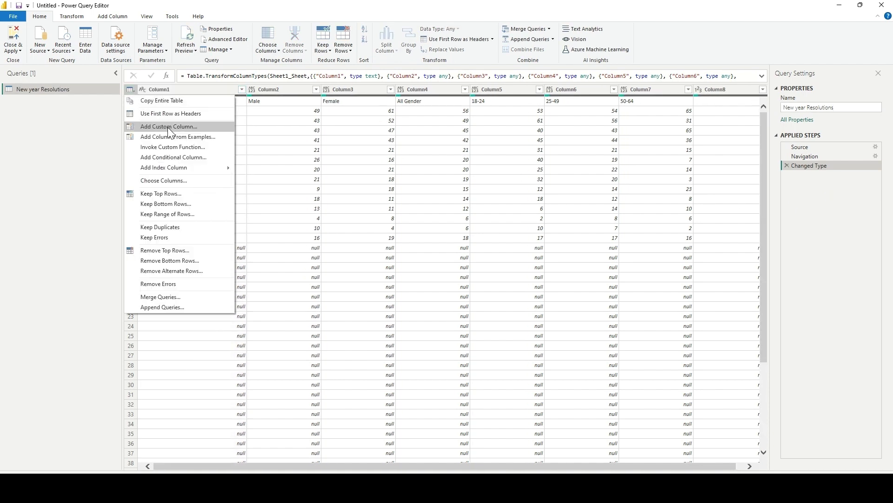
click(179, 115)
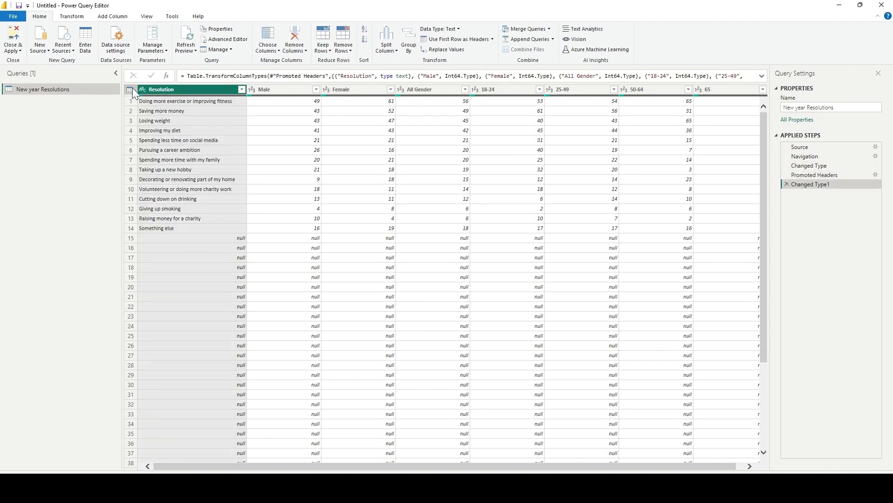
Step: Unpivot every column except Resolution into Attribute and Value columns
click(73, 18)
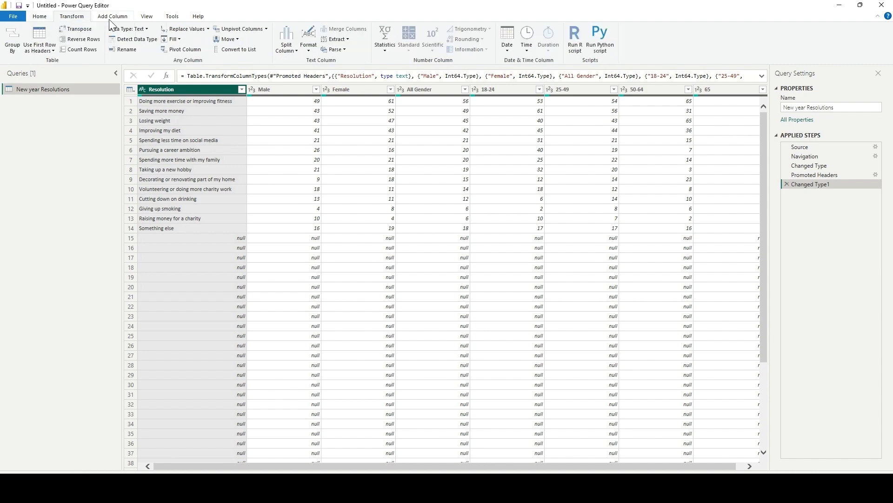
click(267, 29)
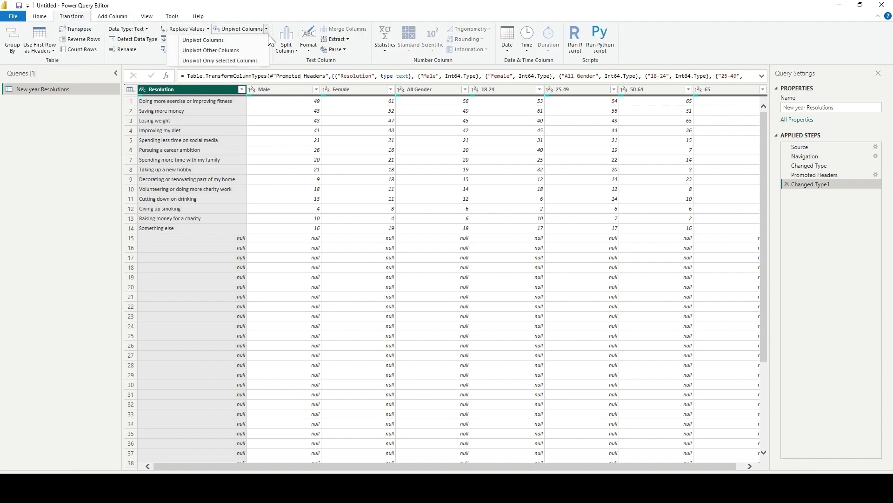
click(235, 49)
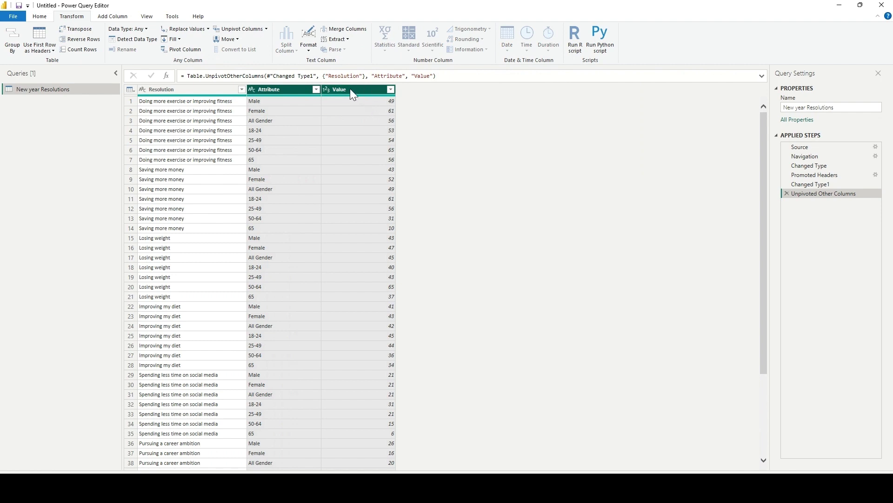
Step: Divide the Value column by 100
click(350, 88)
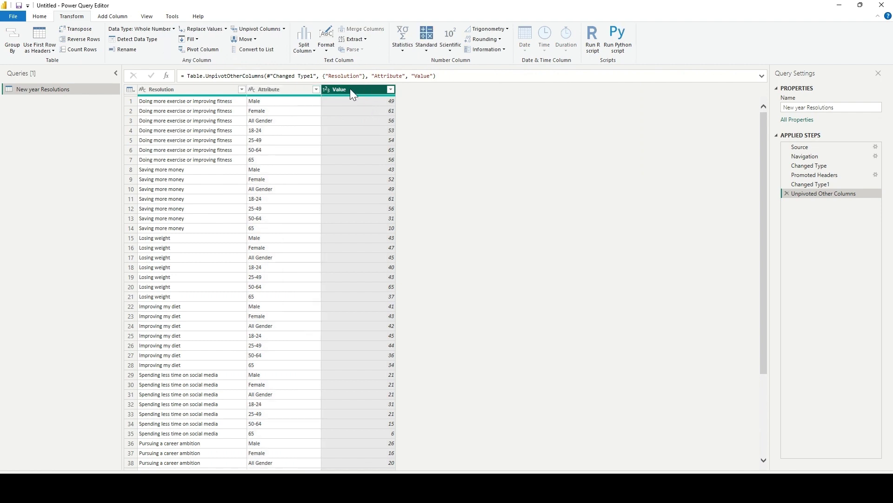
click(426, 50)
click(408, 92)
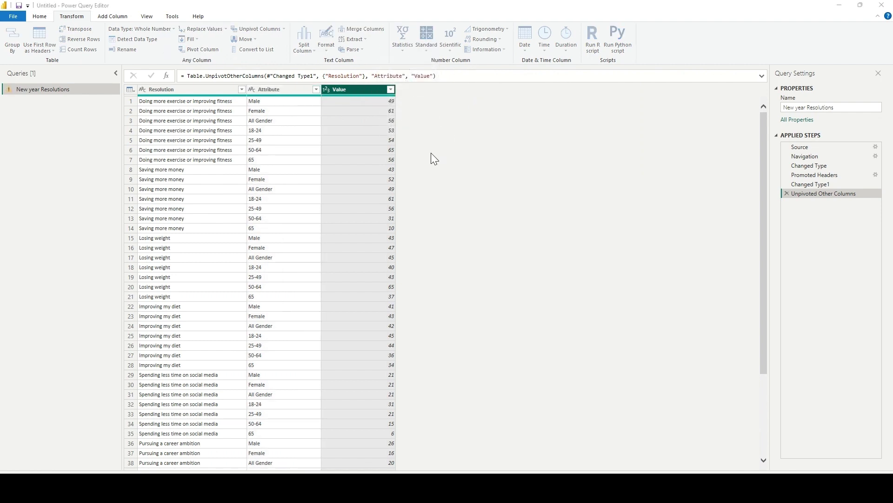
text(100)
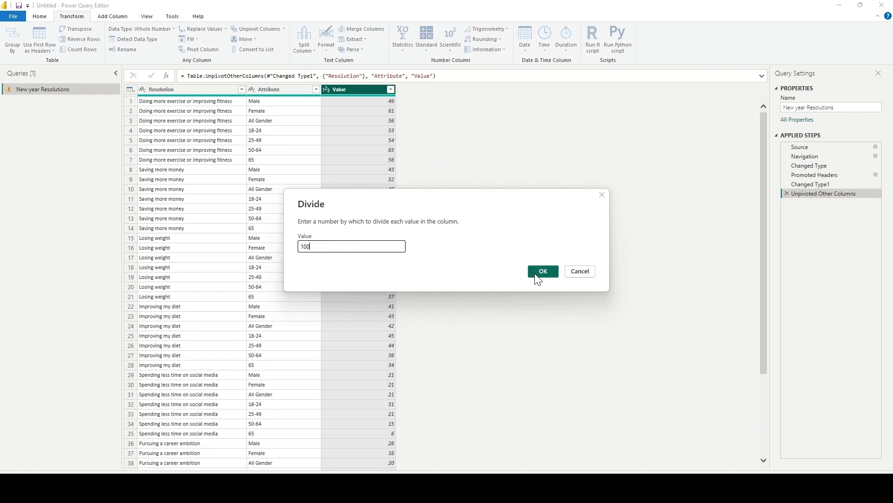
click(536, 274)
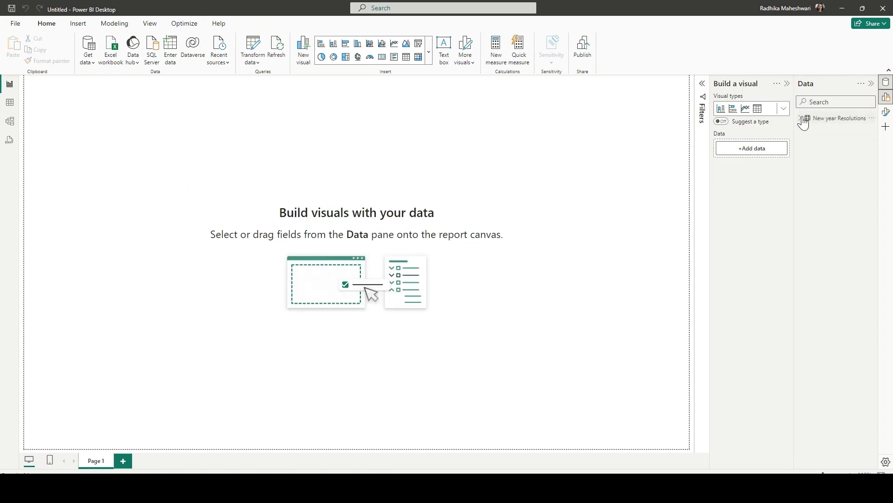
Step: Add a clustered bar chart and stretch it across most of the report page
click(802, 118)
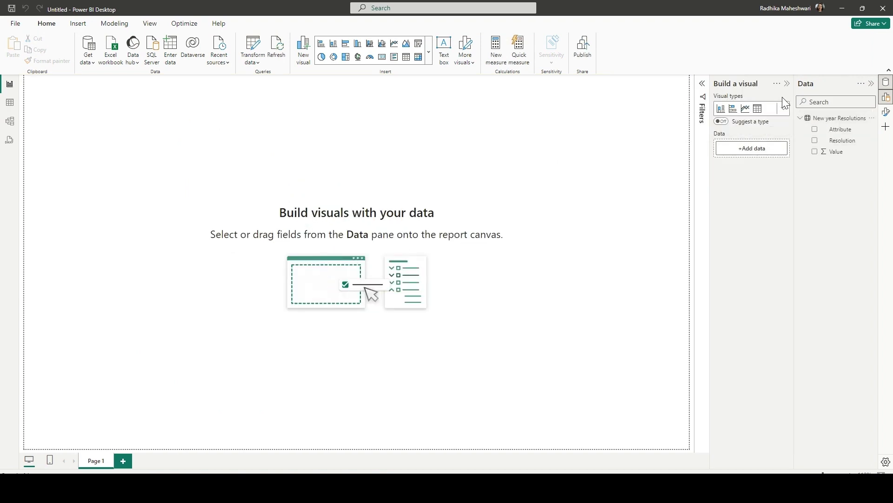
click(784, 110)
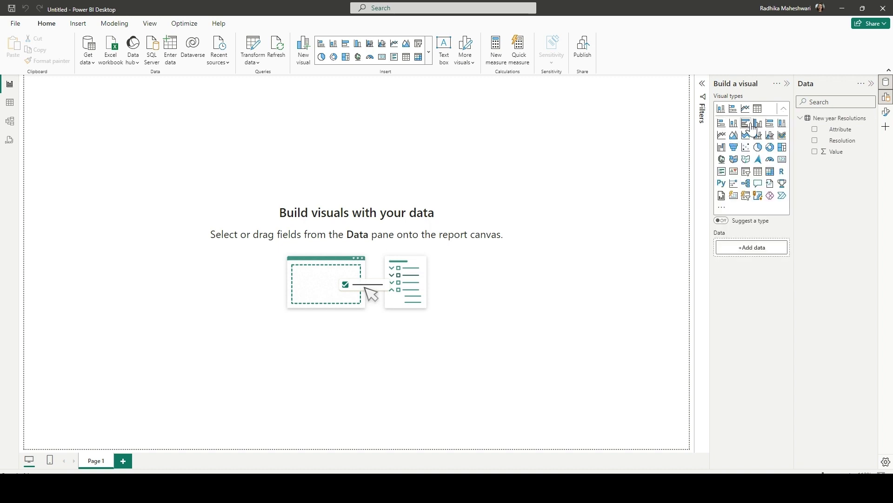
click(745, 124)
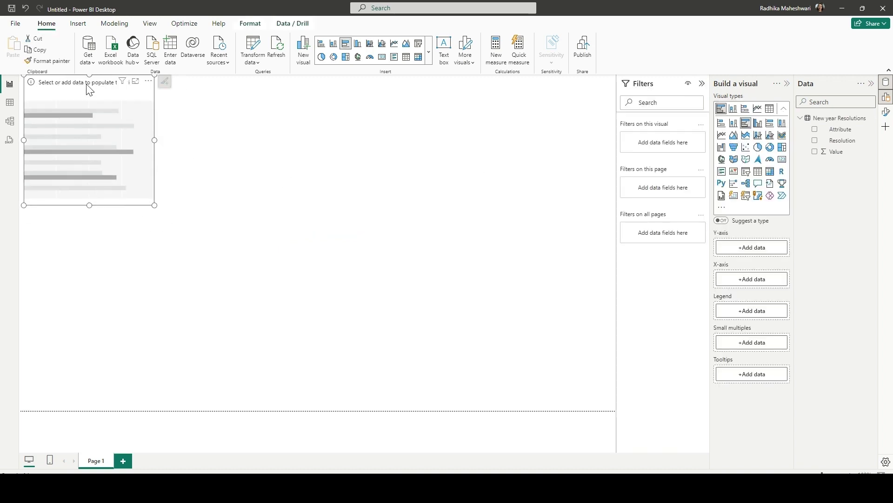
drag(136, 163, 107, 162)
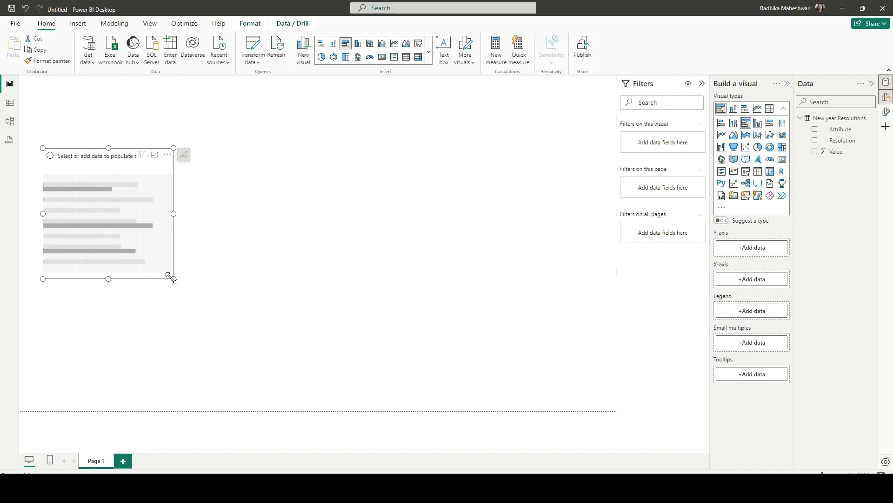
drag(171, 278, 593, 392)
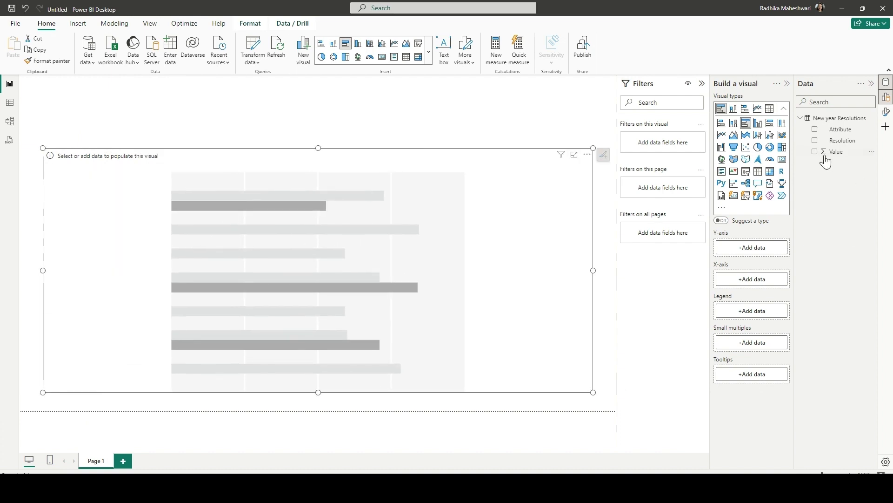
Step: Put Resolution on the chart's Y-axis and Value on the X-axis
click(754, 250)
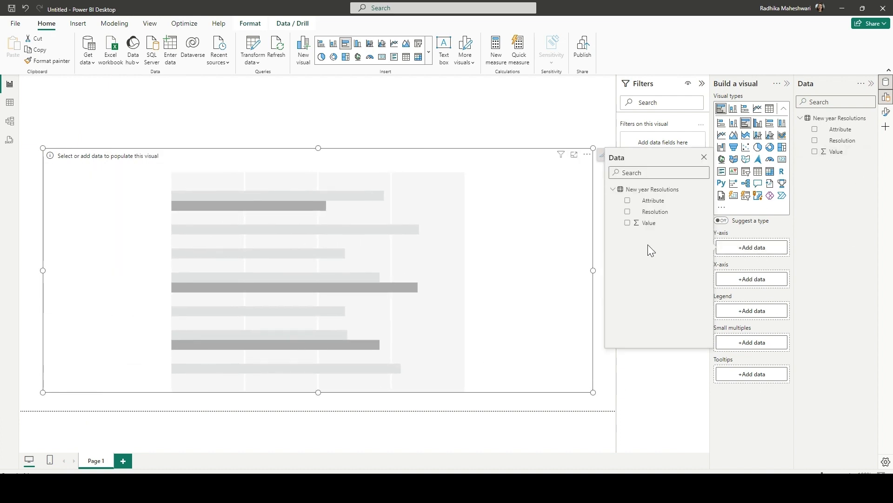
click(627, 211)
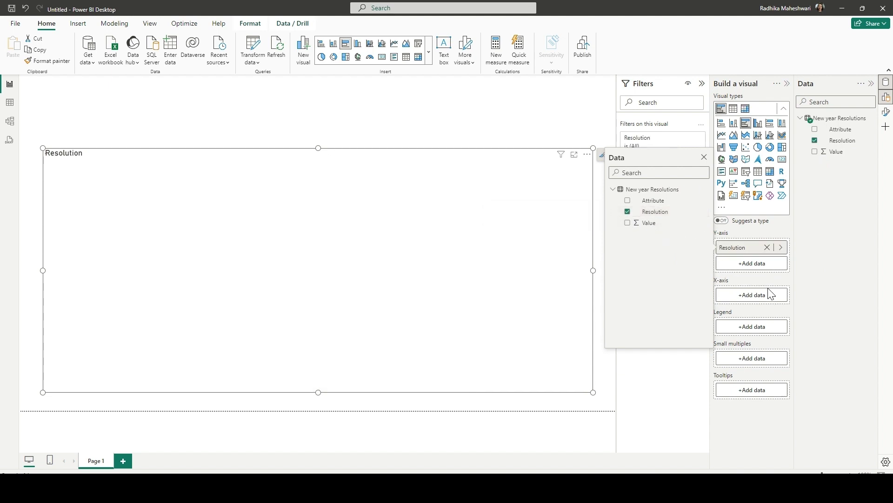
click(747, 280)
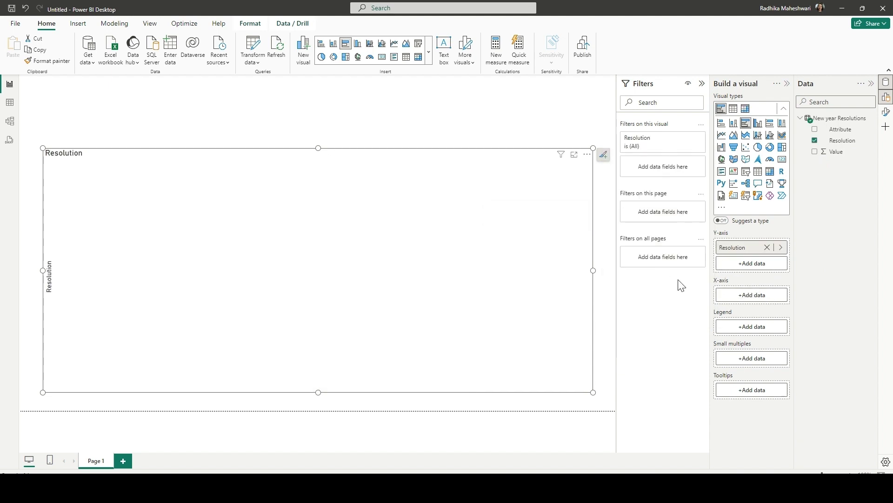
click(746, 299)
click(628, 270)
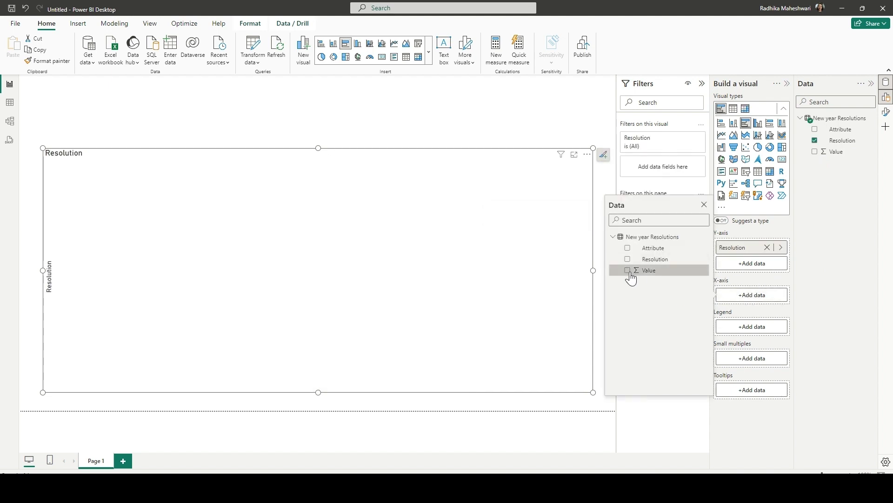
click(745, 294)
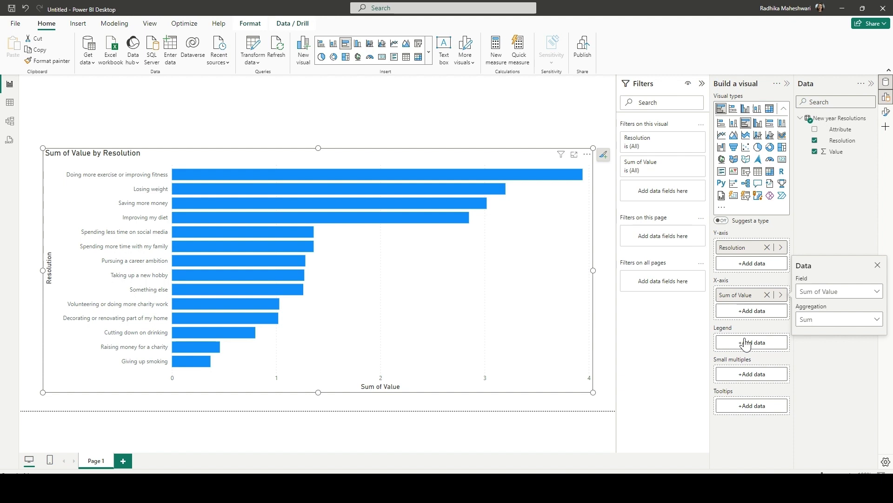
Step: Add Attribute to the bar chart's Small multiples well
click(740, 376)
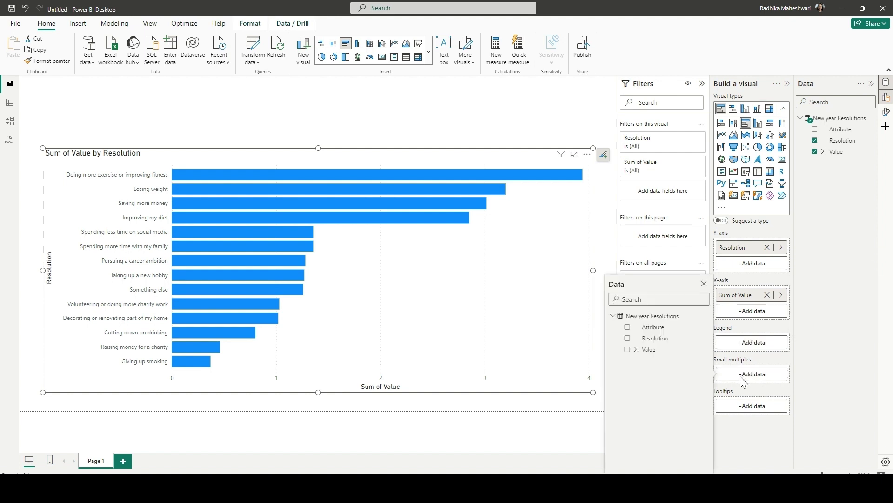
click(628, 327)
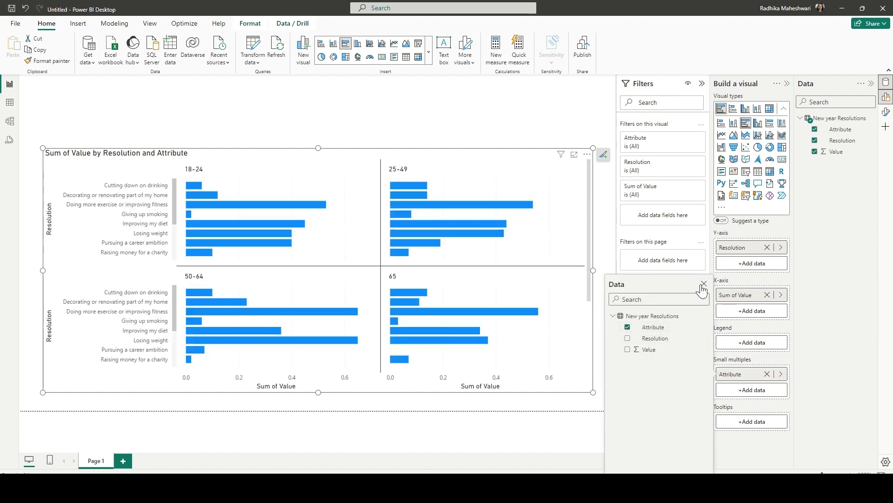
click(704, 284)
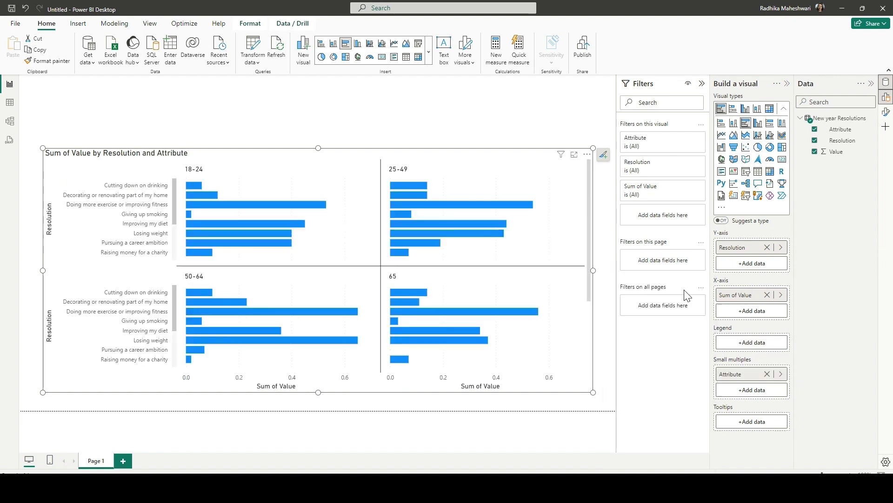
Step: Filter Attribute to the 18-24, 25-49, 50-64 and 65 age groups
click(687, 138)
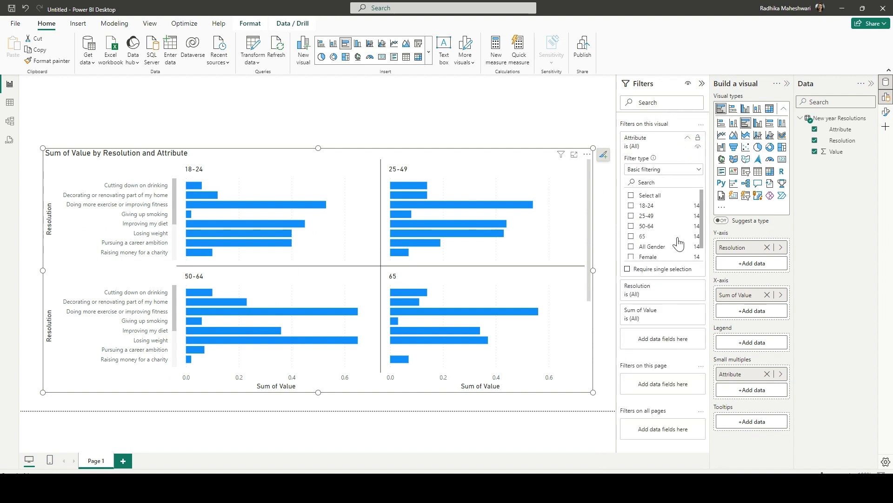
click(631, 205)
click(631, 216)
click(631, 226)
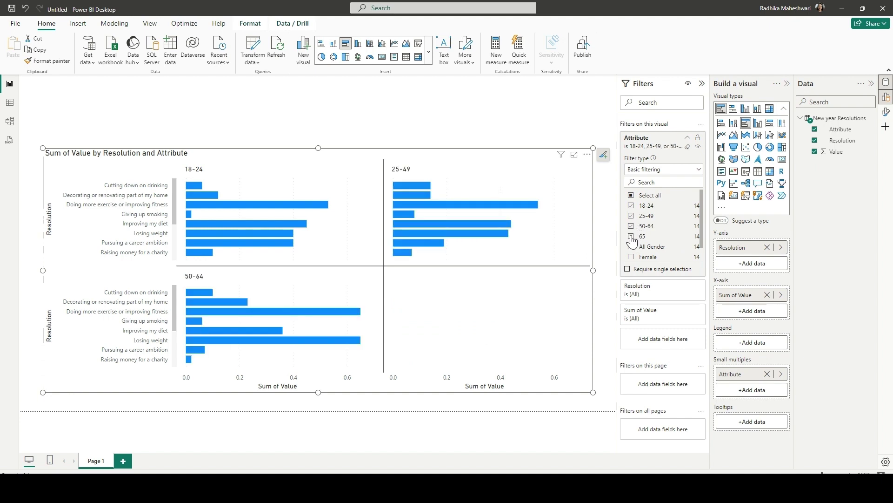
click(631, 236)
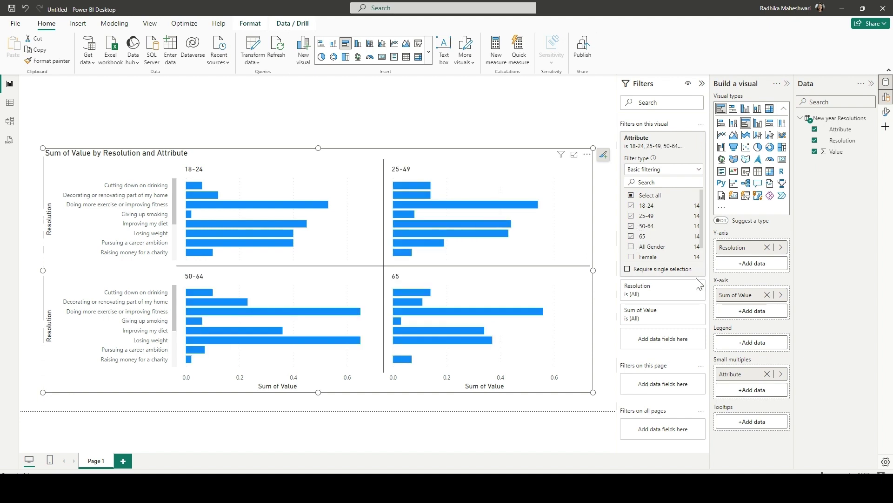
click(702, 84)
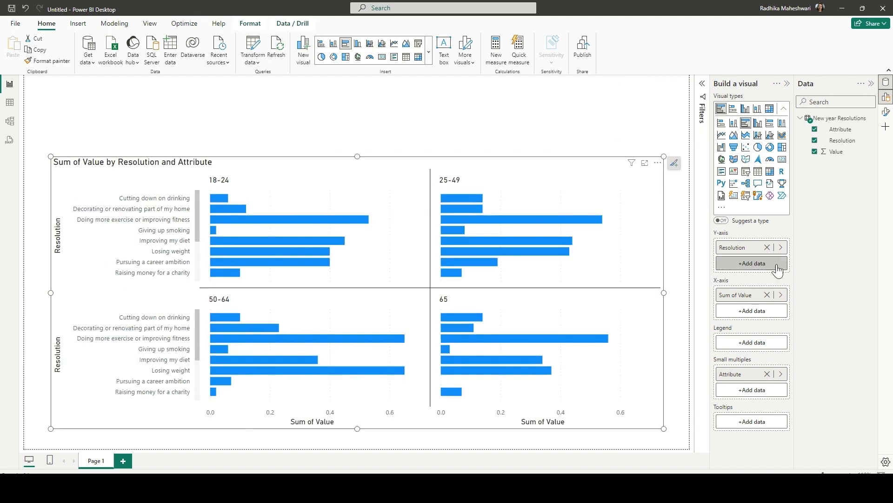
Step: Create the measure Average Value = AVERAGE('New year Resolutions'[Value])
right_click(840, 129)
click(865, 156)
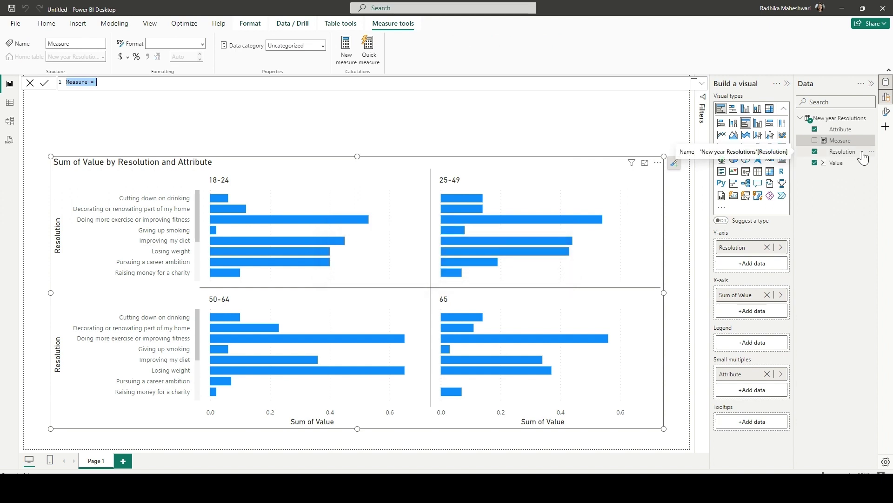
text(Average Value = AVERAGE(va)
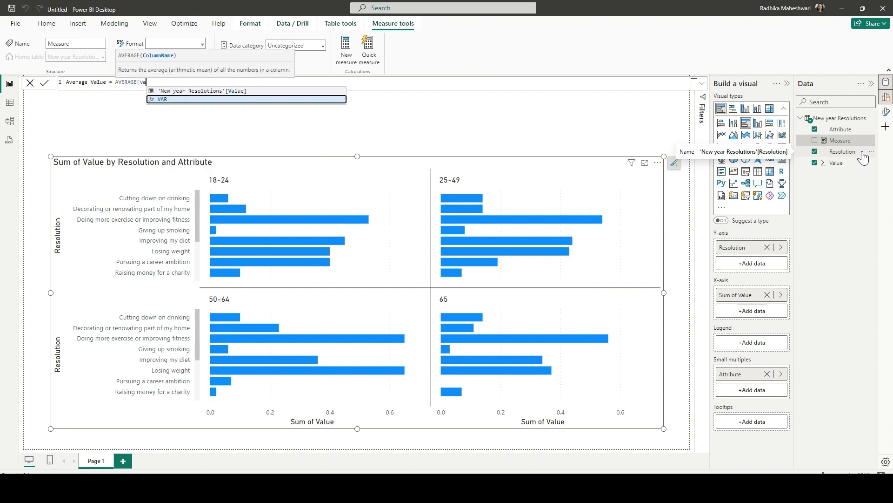
text(lu)
key(Tab)
text())
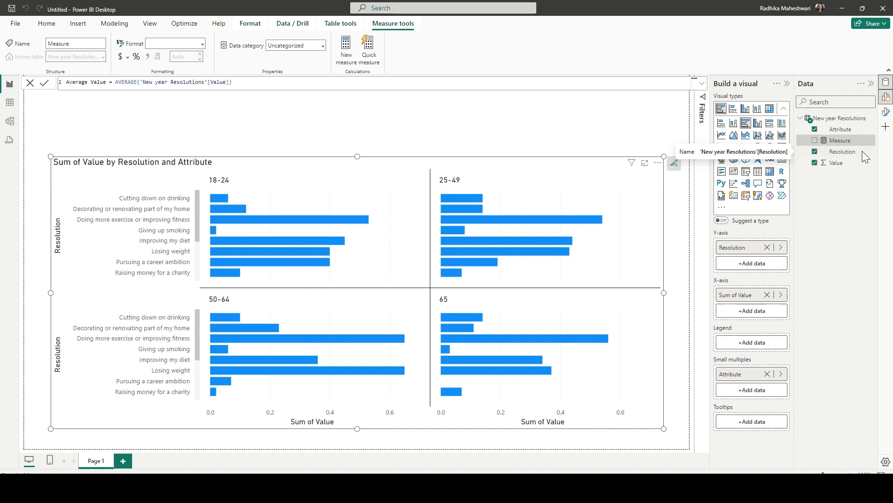
key(Return)
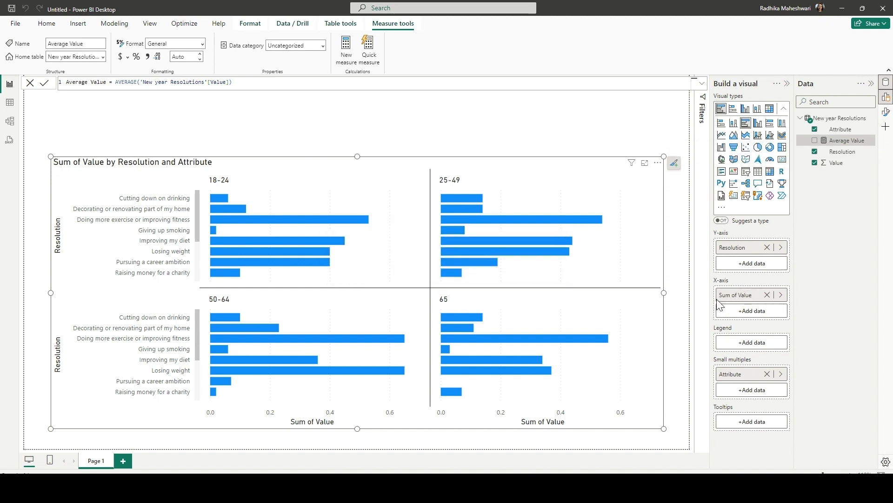
Step: Replace Sum of Value on the X-axis with the Average Value measure
click(770, 296)
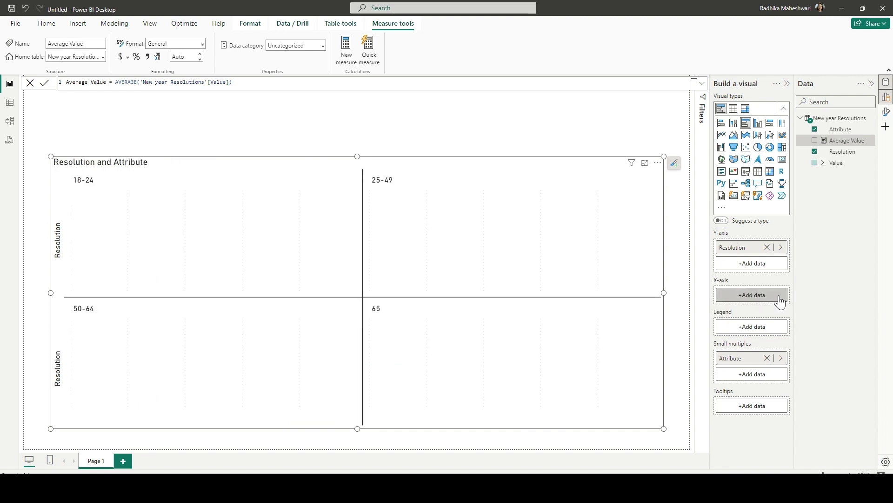
click(768, 296)
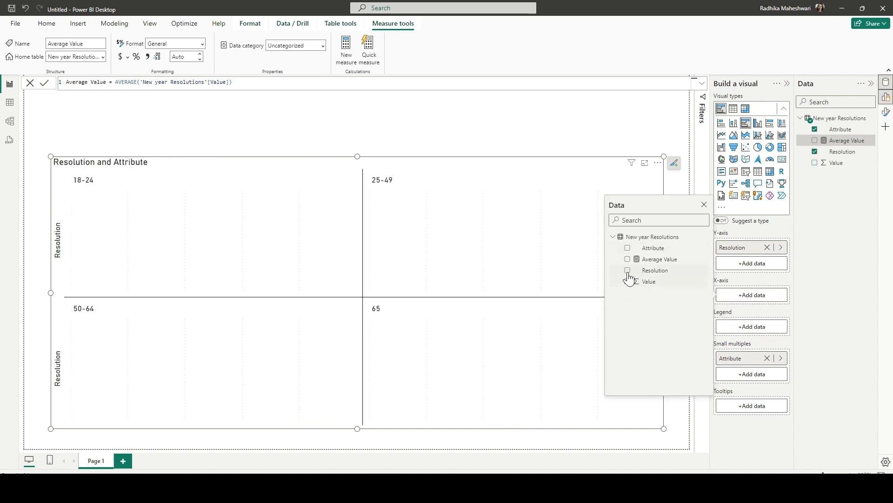
click(627, 259)
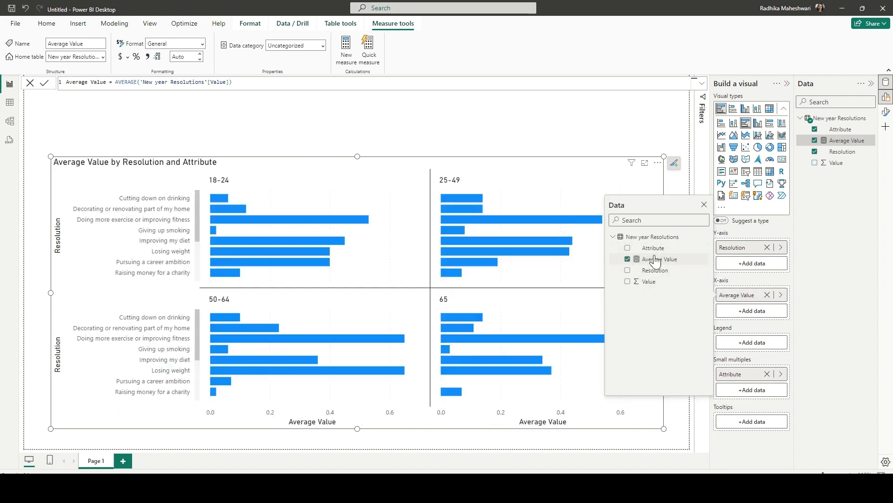
Step: Set the small multiples layout to 1 row by 4 columns and shorten the chart from the top
click(704, 204)
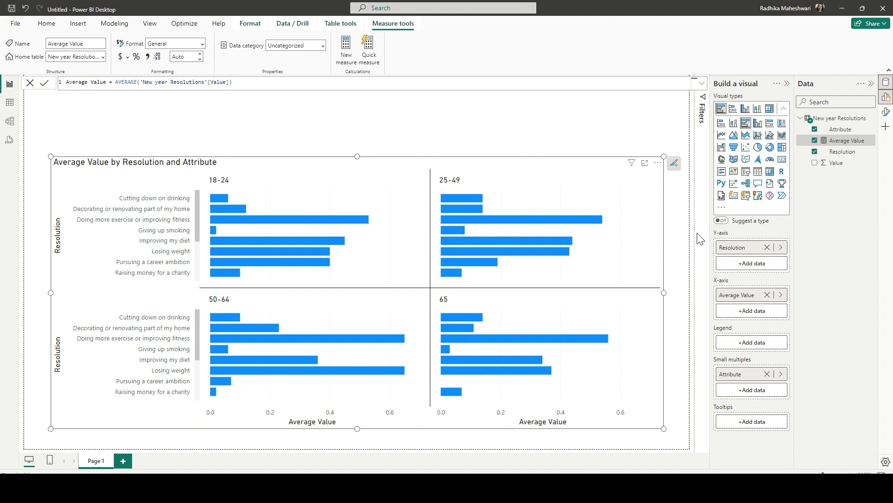
mouse_move(298, 247)
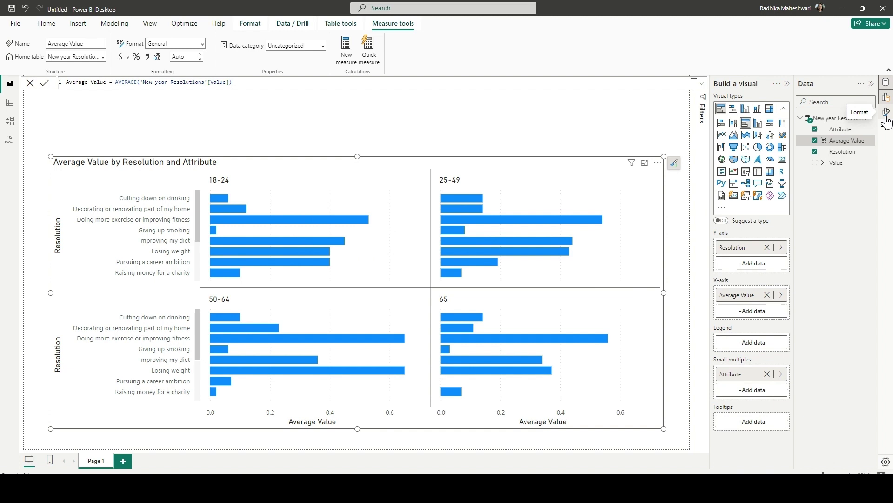
click(886, 113)
click(637, 242)
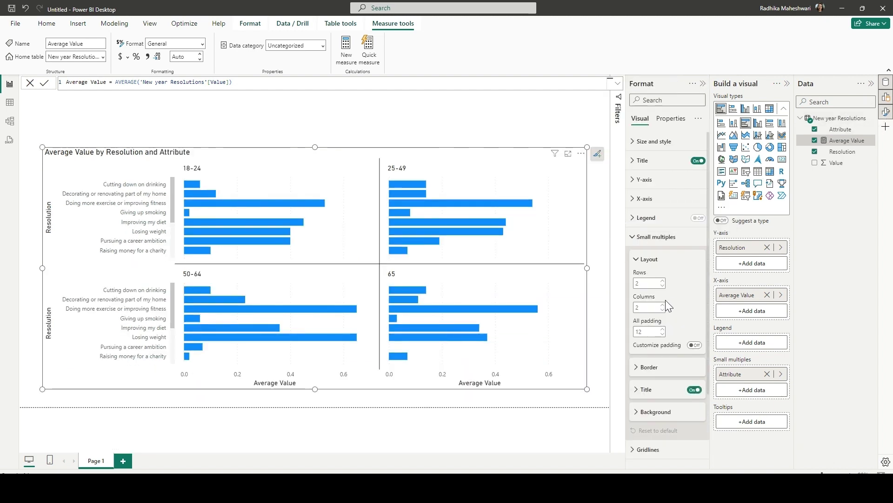
click(663, 285)
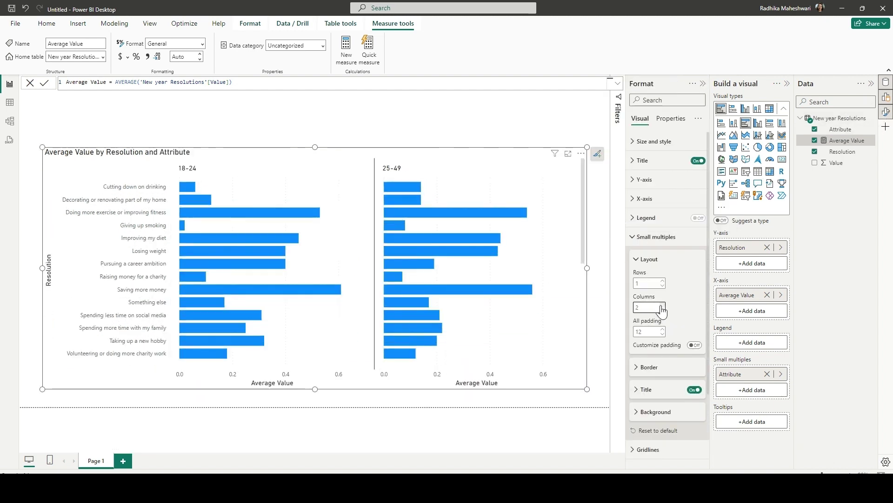
click(662, 305)
click(662, 305)
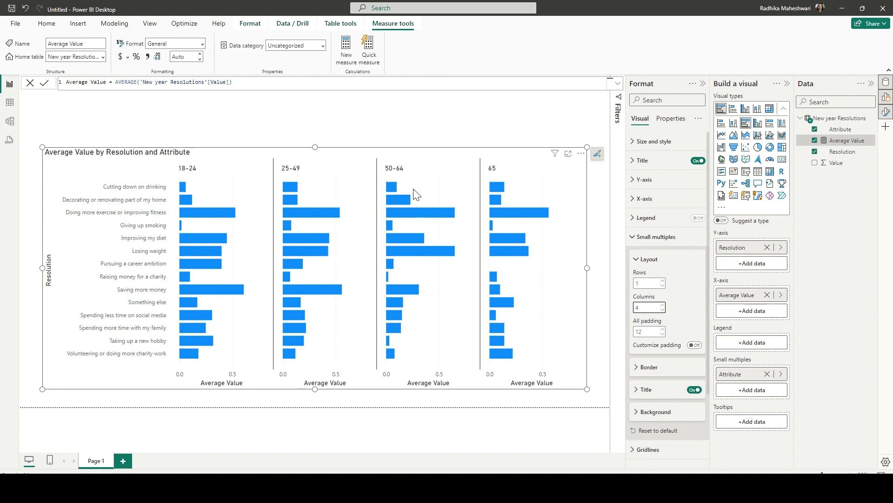
drag(315, 147, 315, 183)
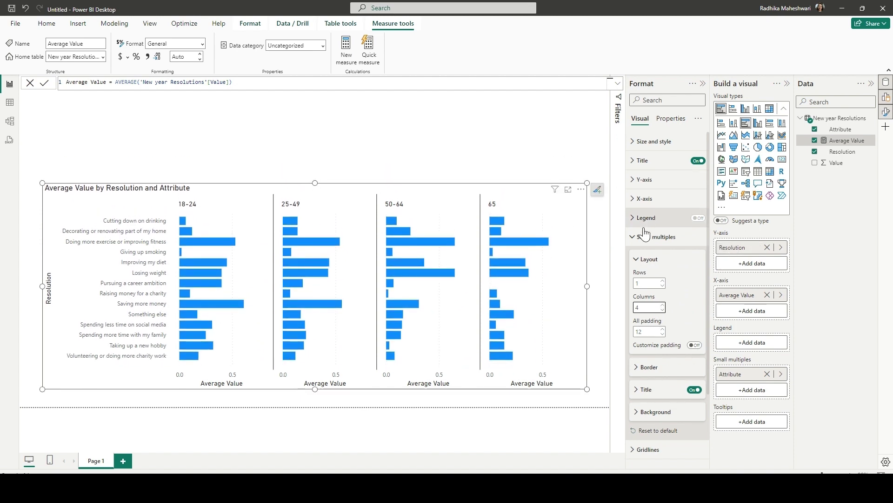
Step: Hide the chart title and Resolution axis title, and raise Y-axis label font to 11
click(633, 239)
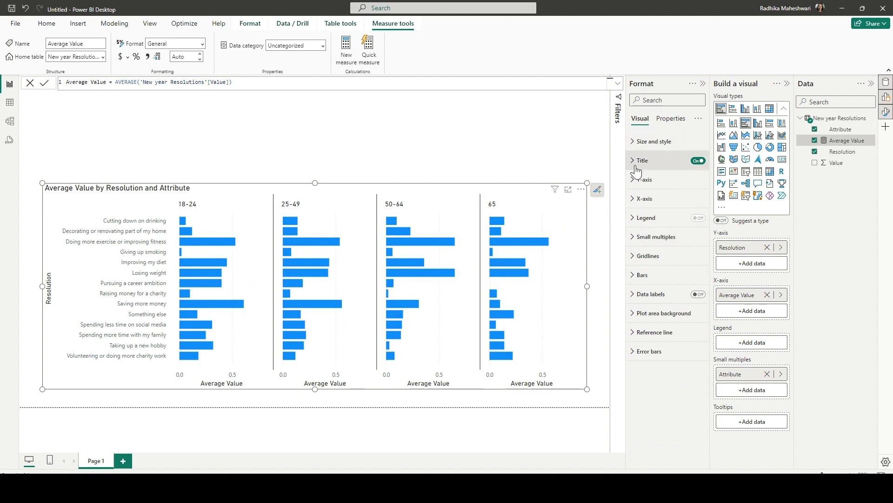
click(698, 161)
click(645, 180)
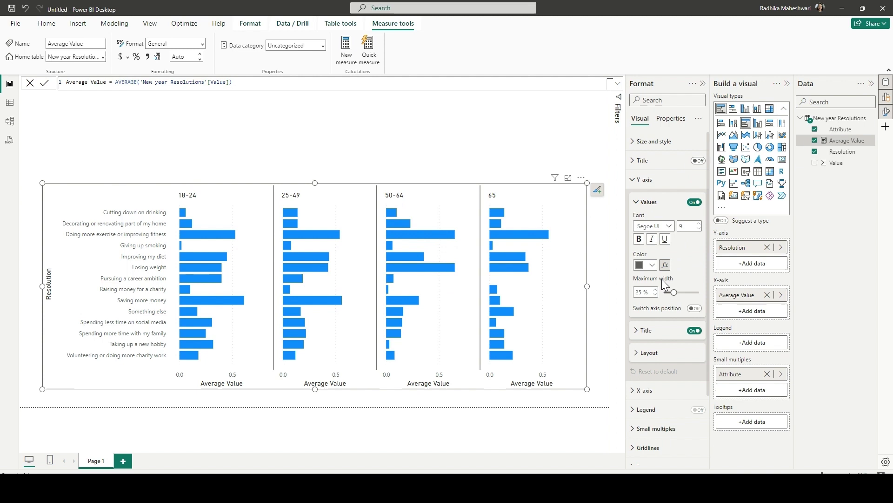
click(695, 331)
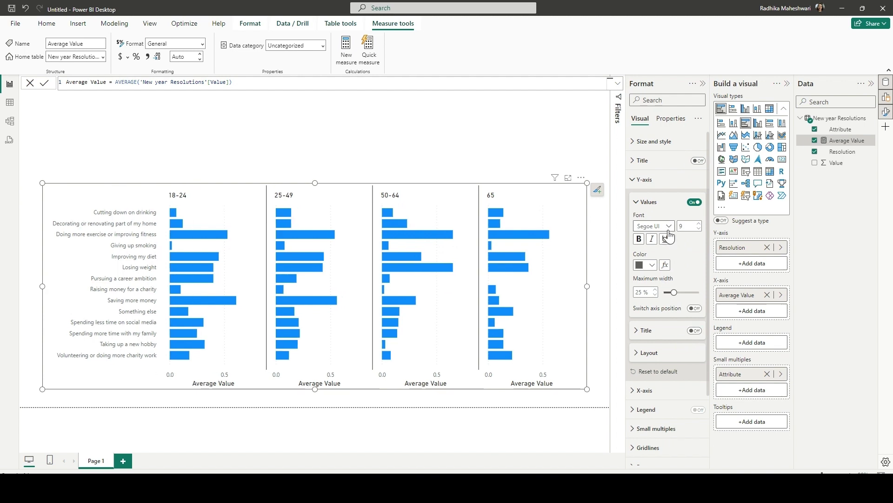
click(699, 224)
click(699, 225)
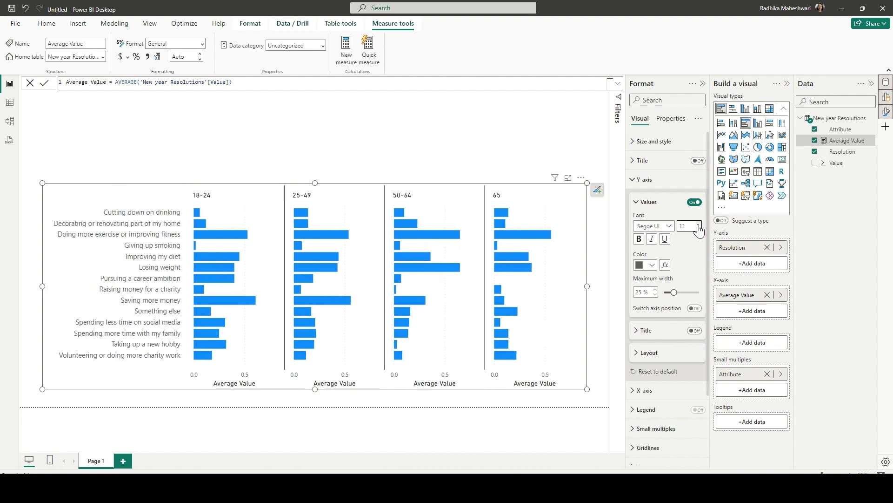
click(640, 206)
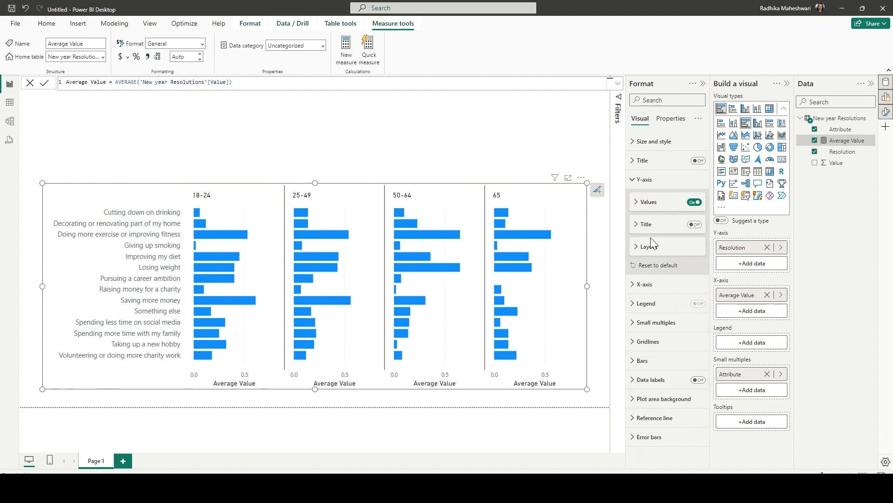
click(638, 182)
Step: Hide the X-axis title and its value labels
click(644, 198)
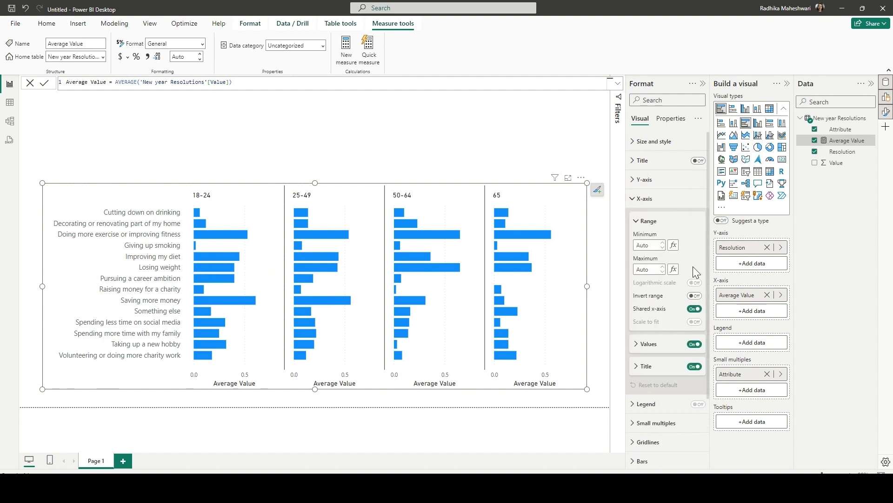
click(694, 367)
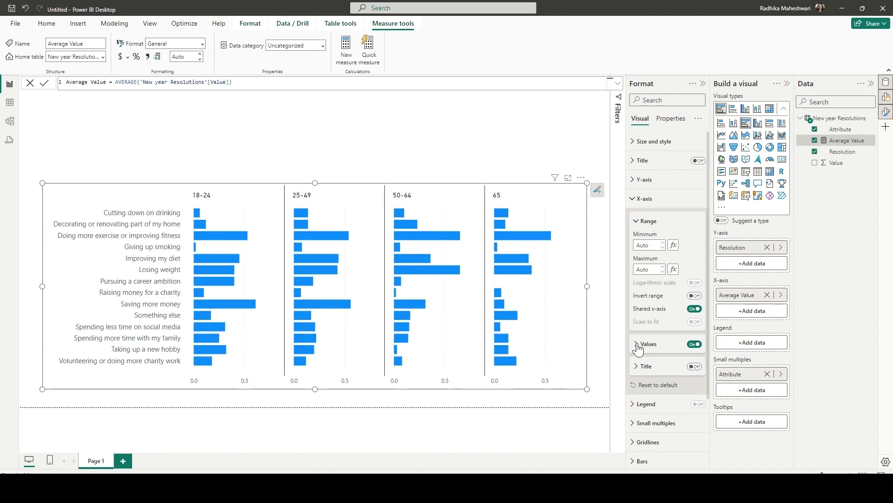
click(695, 344)
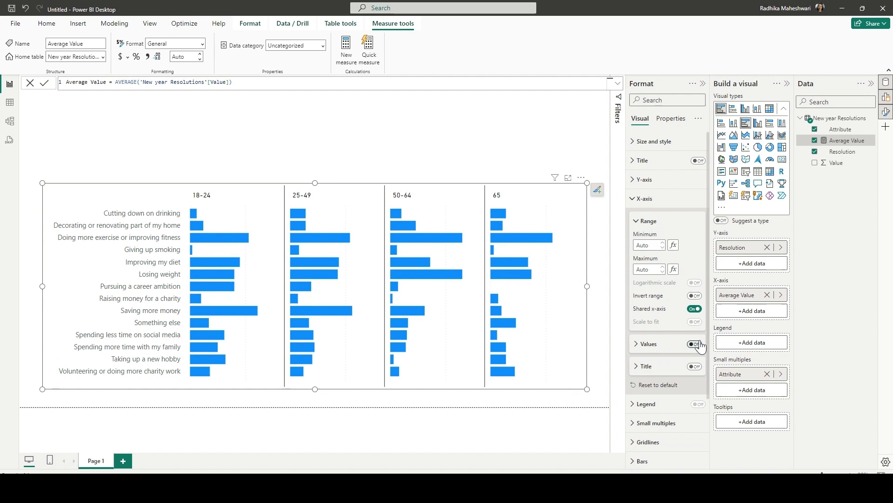
click(633, 199)
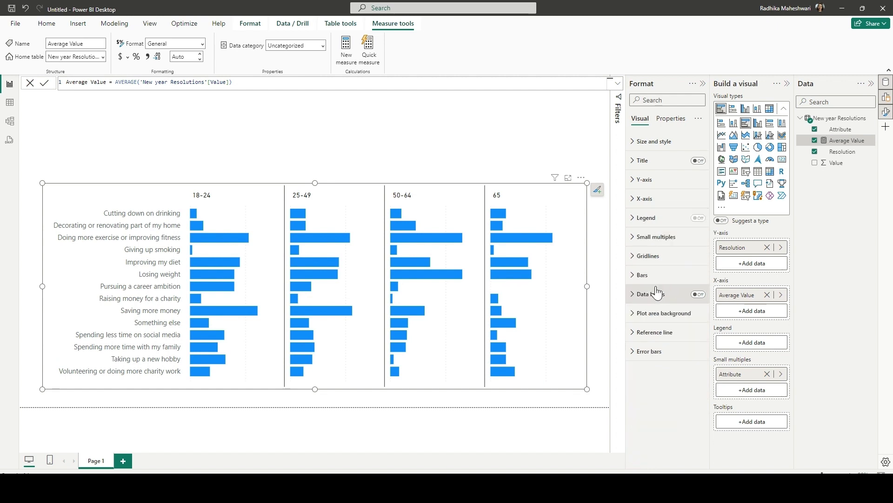
Step: Set the small multiples panel titles to Segoe UI, size 15
click(632, 238)
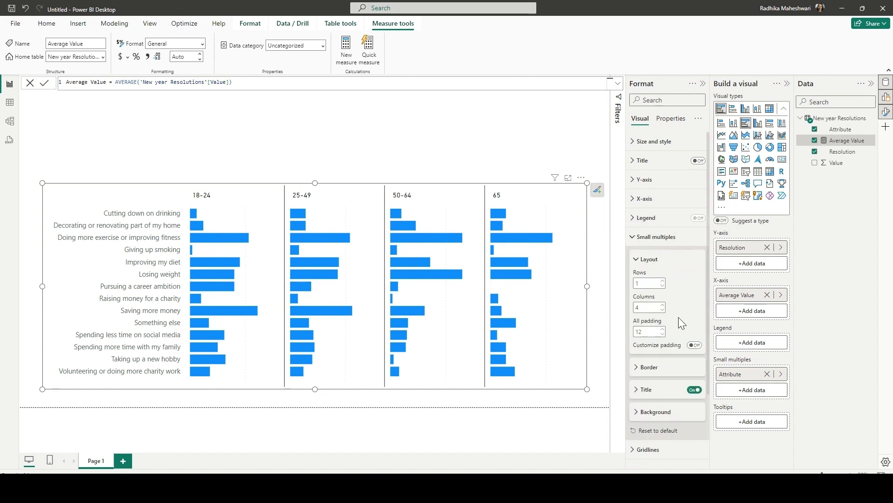
right_click(638, 394)
click(639, 394)
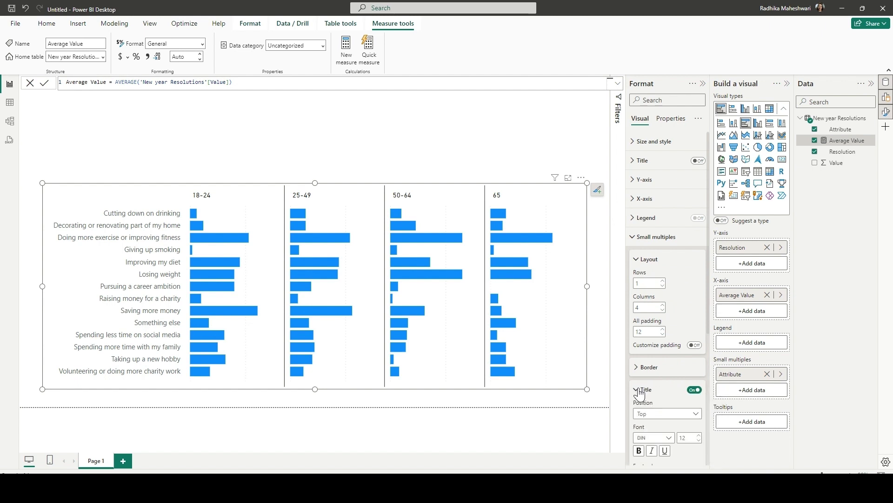
scroll(666, 351, down, 5)
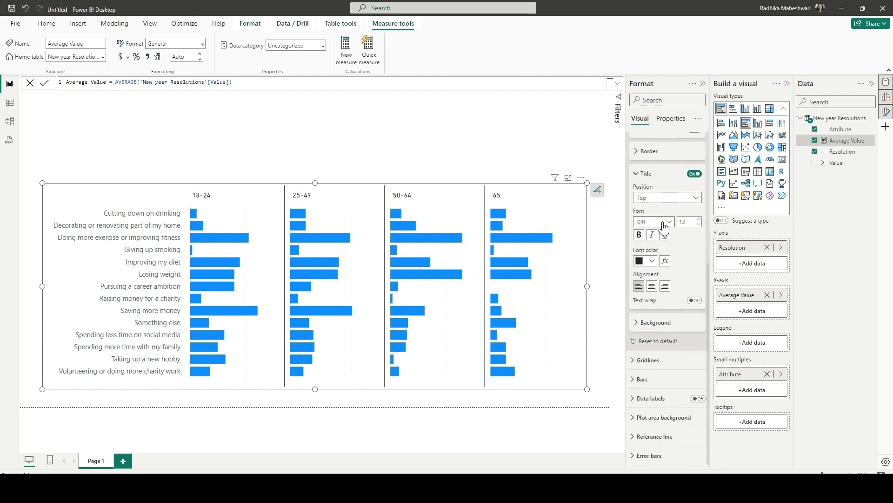
click(665, 227)
scroll(666, 335, down, 5)
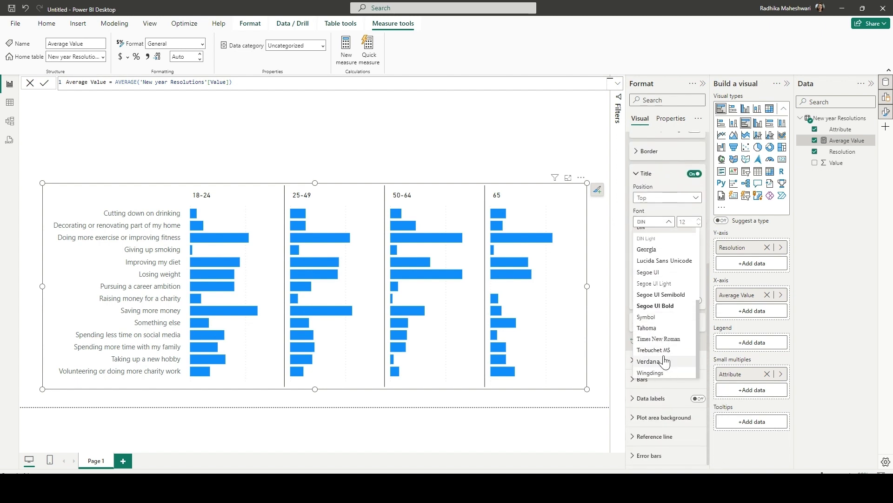
click(670, 272)
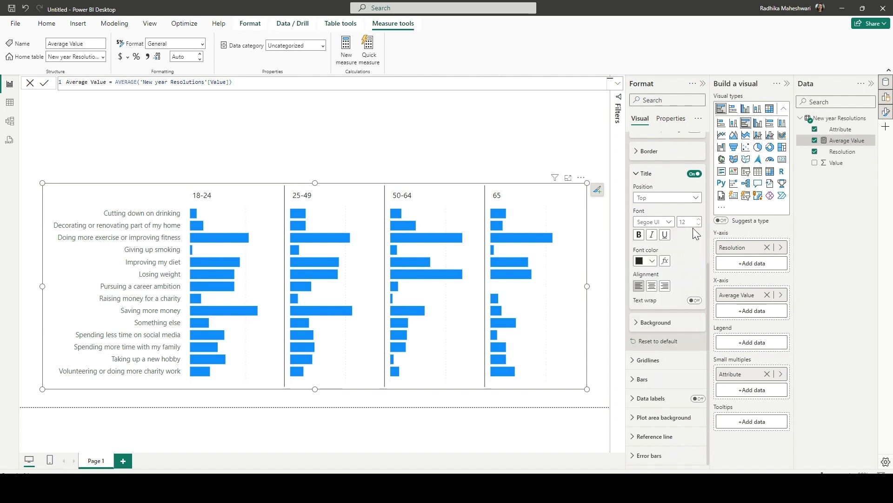
click(700, 221)
click(700, 220)
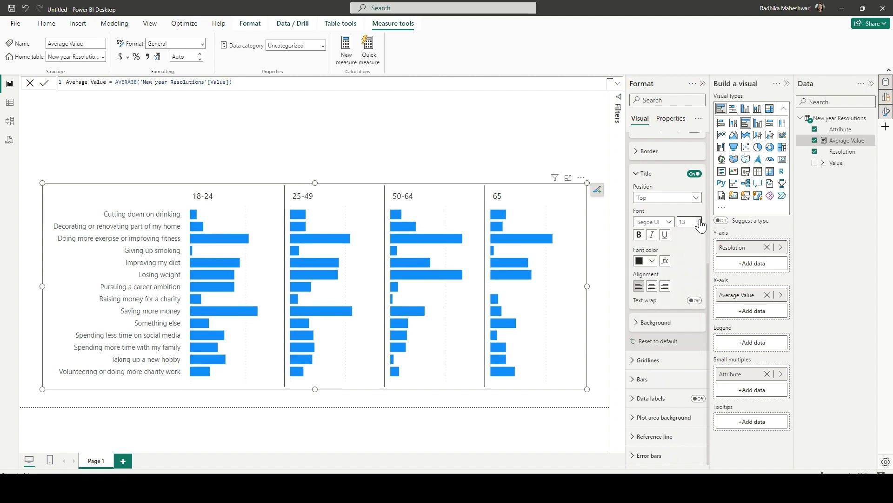
click(701, 221)
Step: Make the panel titles light grey and centre them above each panel
click(650, 262)
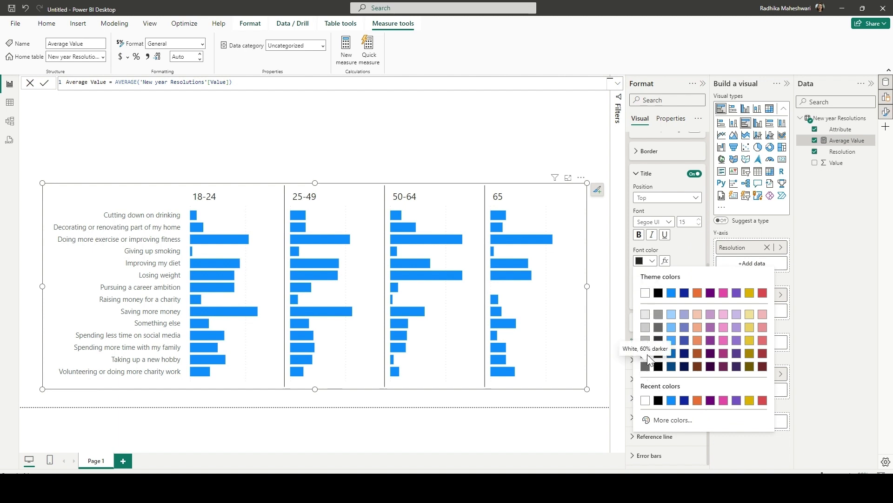
click(645, 367)
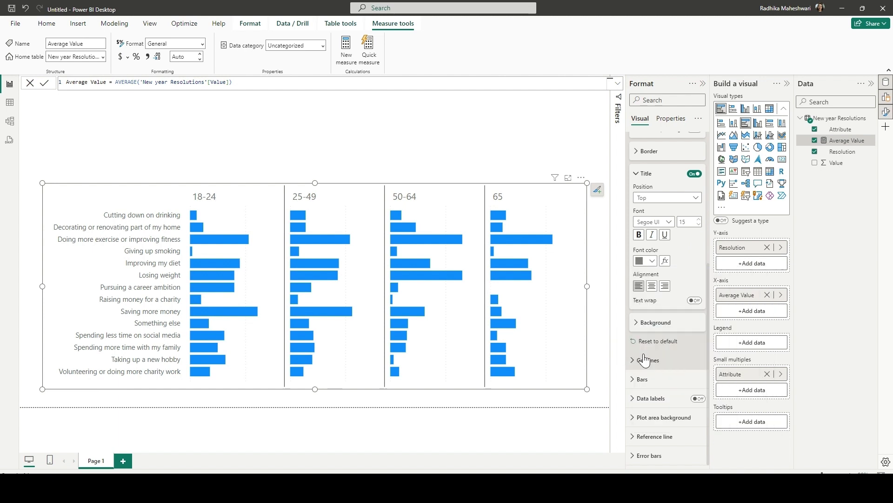
click(652, 287)
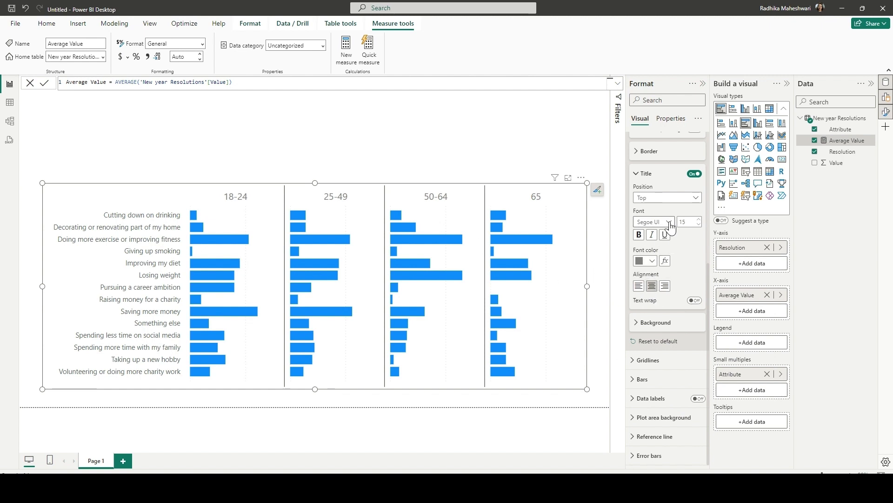
click(647, 267)
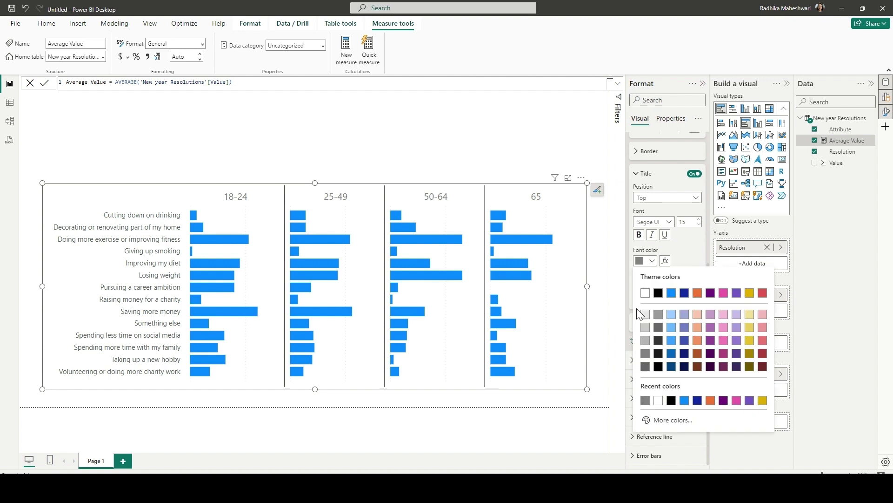
click(647, 348)
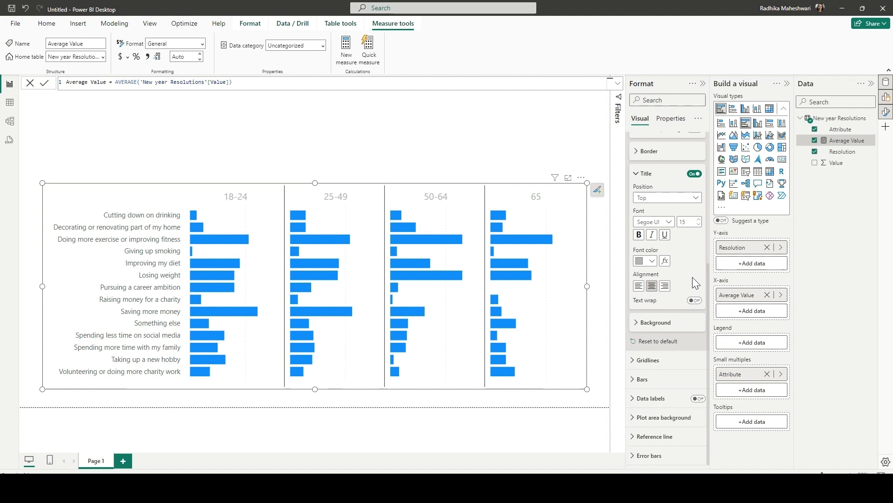
click(640, 175)
Step: Start a new Color measure with VAR avg_value = [Average Value]
right_click(847, 119)
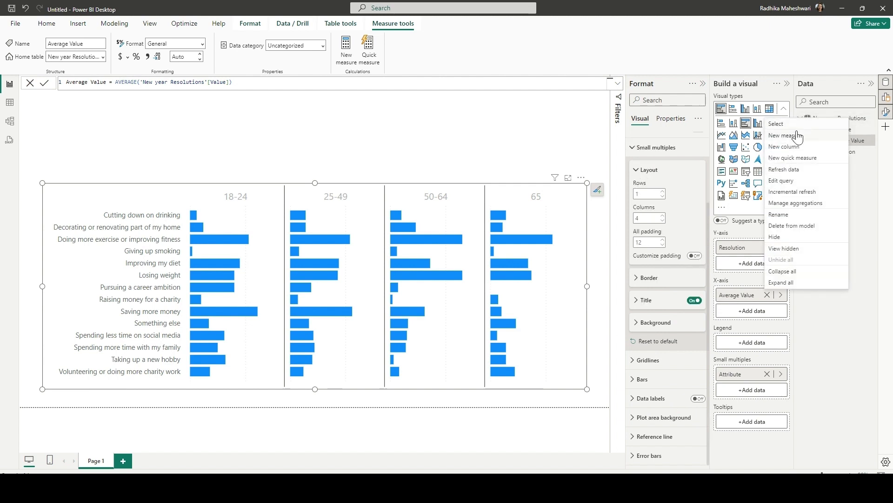
key(Escape)
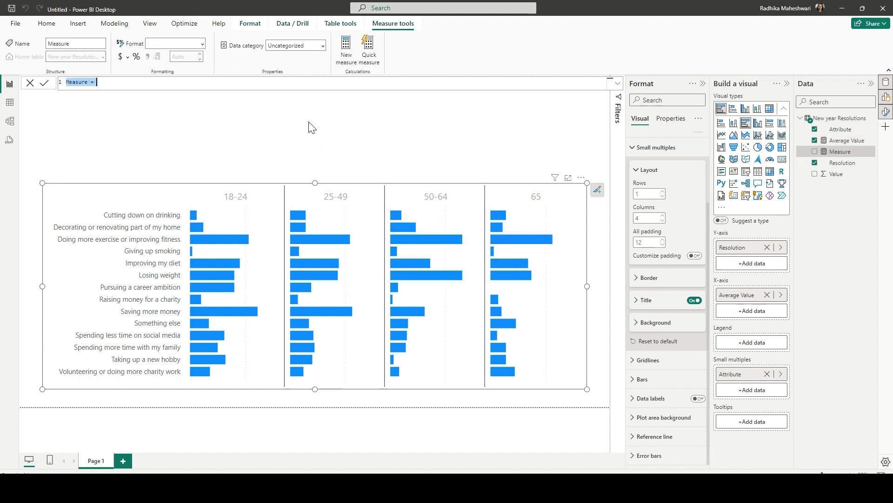
text(Color =)
key(shift+Return)
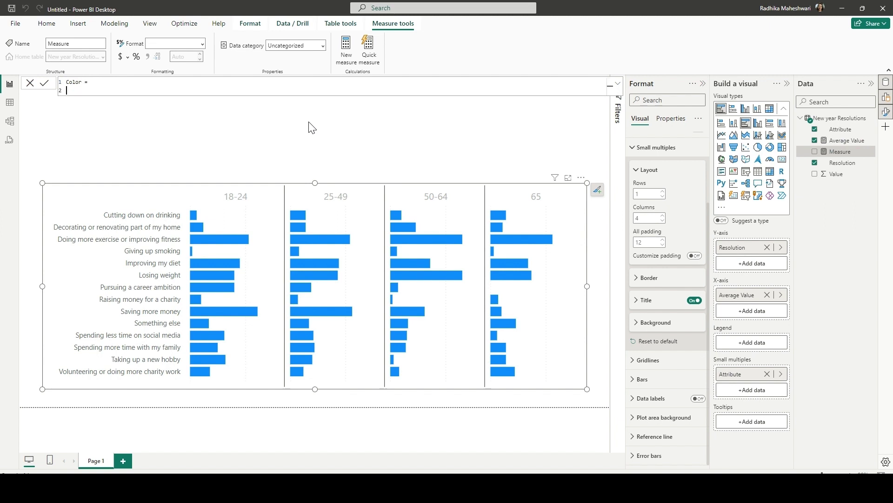
text(VAR)
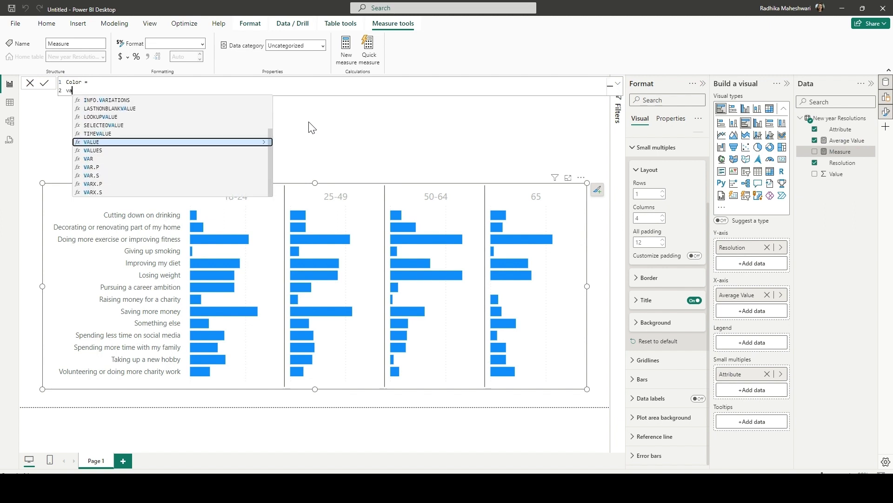
text( avg_value)
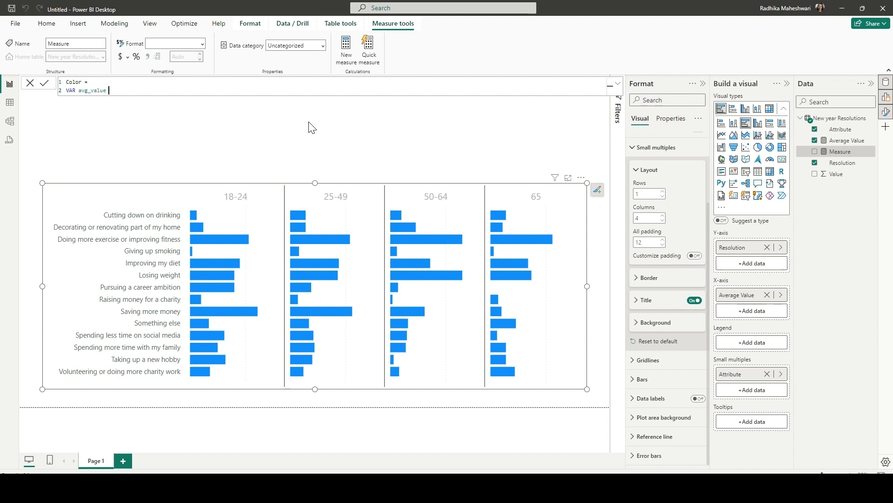
text( = aver)
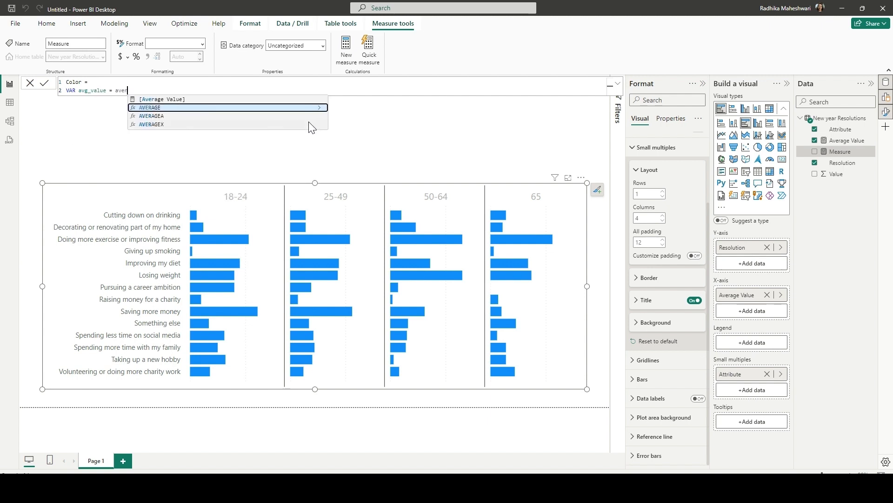
key(Up)
key(Tab)
key(shift+Return)
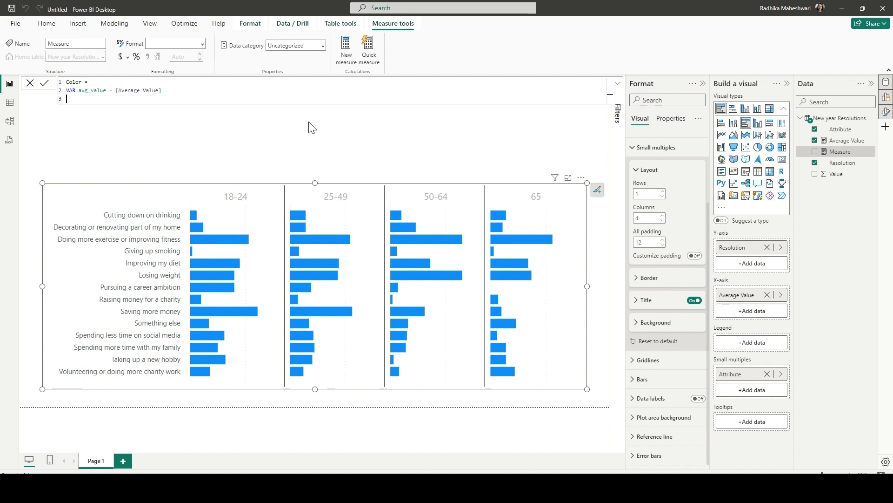
Step: Begin VAR max_value as MAXX over ALLEXCEPT of the 'New year Resolutions' table
text(VAR max_value =)
key(shift+Return)
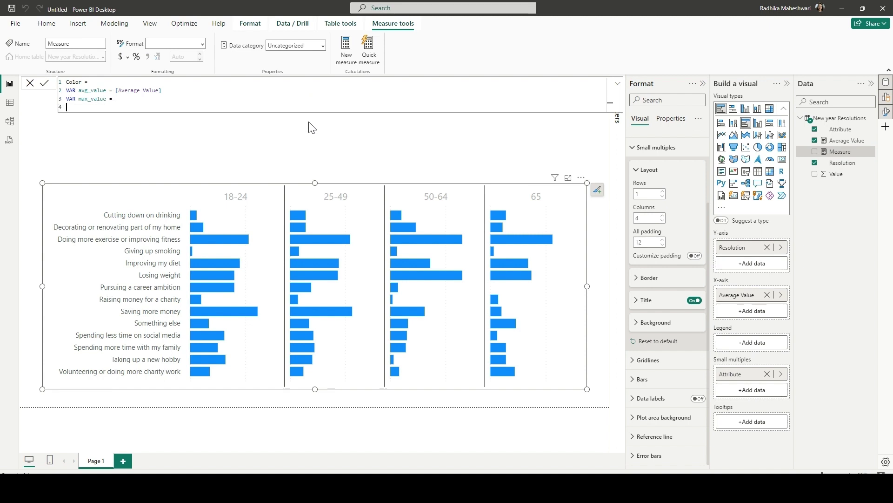
text(max)
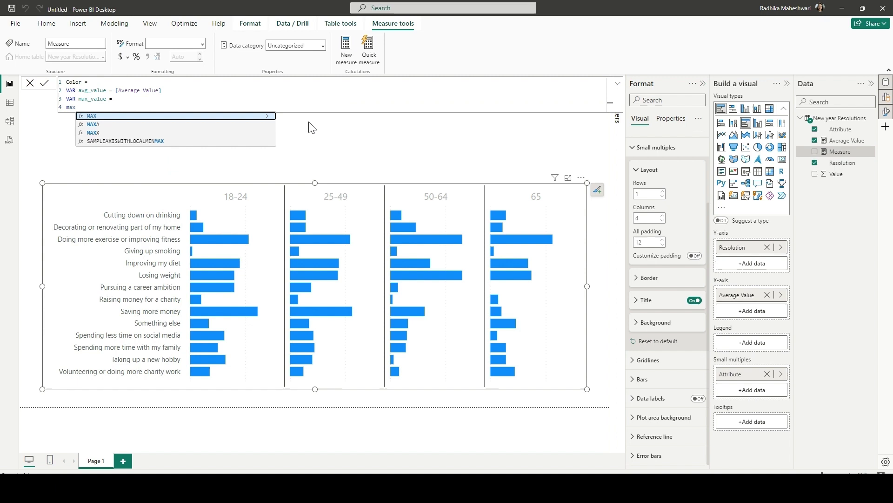
key(Down)
key(Tab)
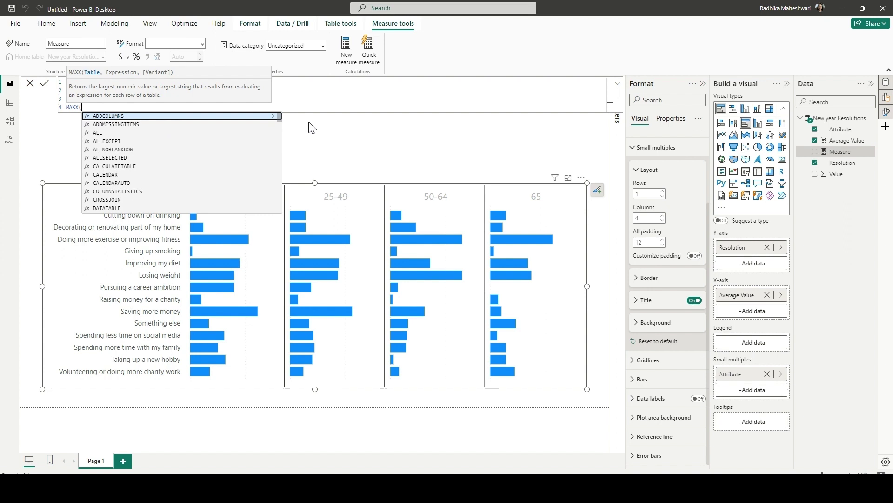
key(shift+Return)
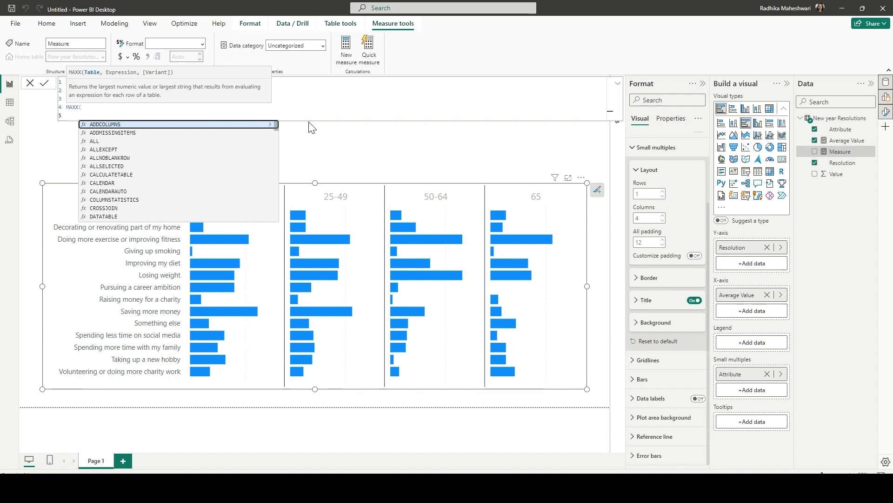
text(all)
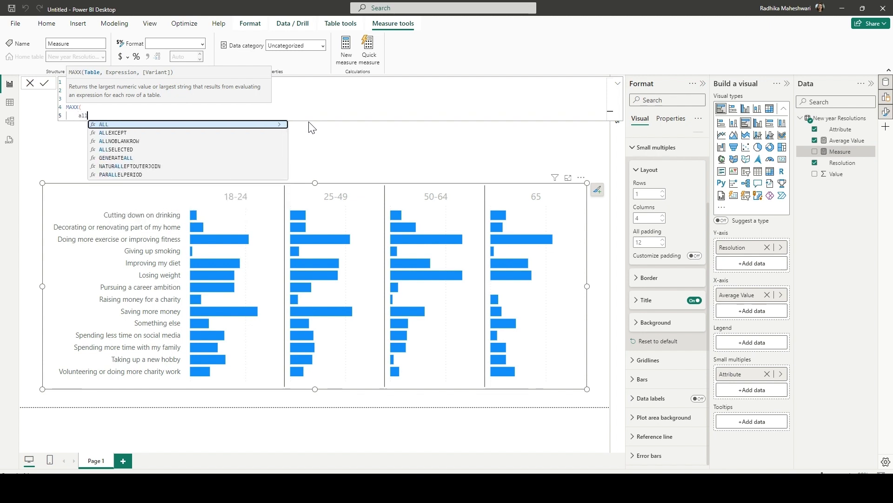
key(Down)
key(Tab)
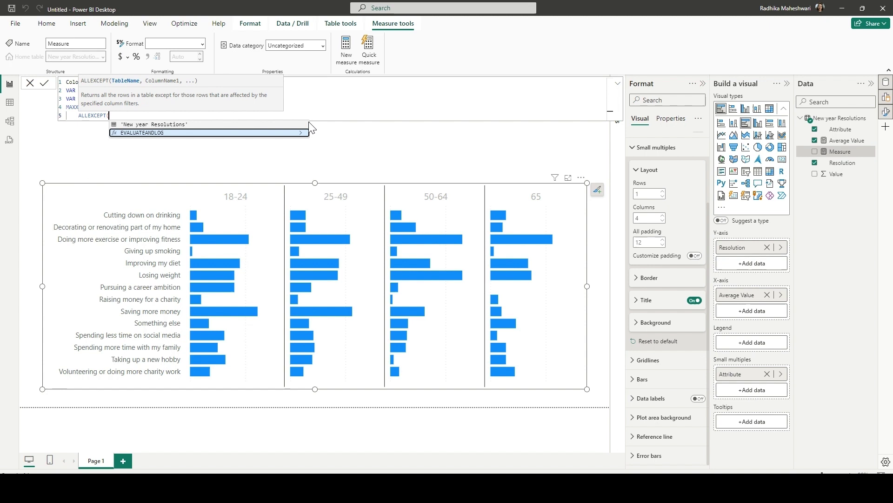
key(shift+Return)
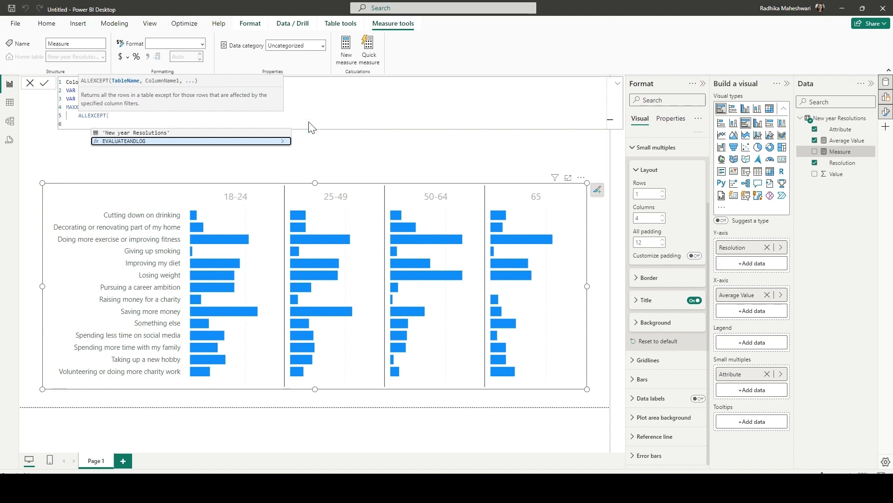
text(')
key(Tab)
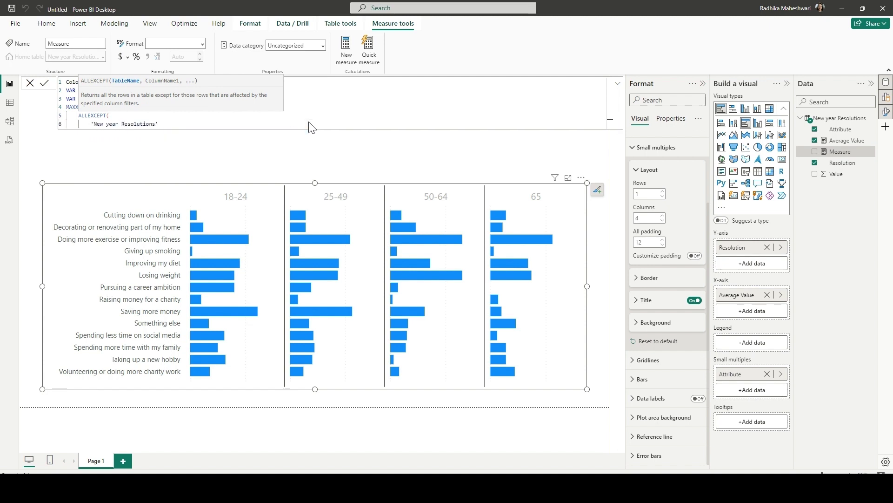
Step: Complete max_value with the Attribute column in ALLEXCEPT and [Average Value] as the MAXX expression
text(,)
key(shift+Return)
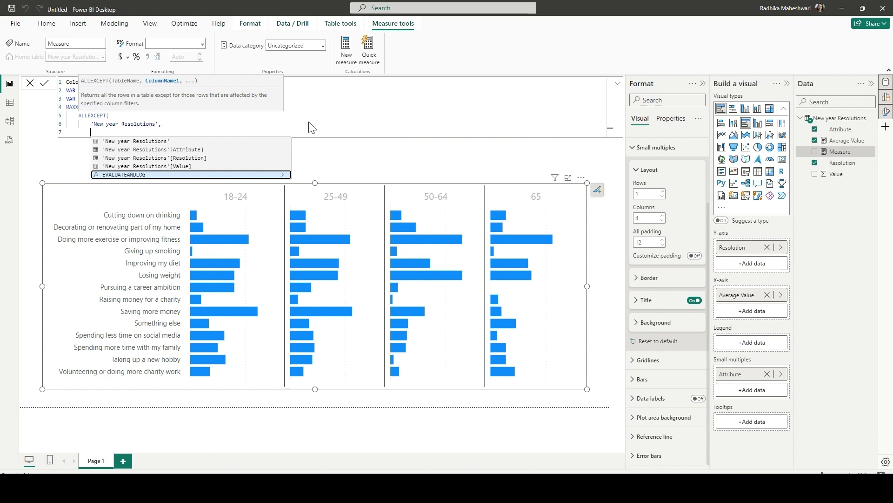
key(Up)
key(Up)
key(Up)
key(Tab)
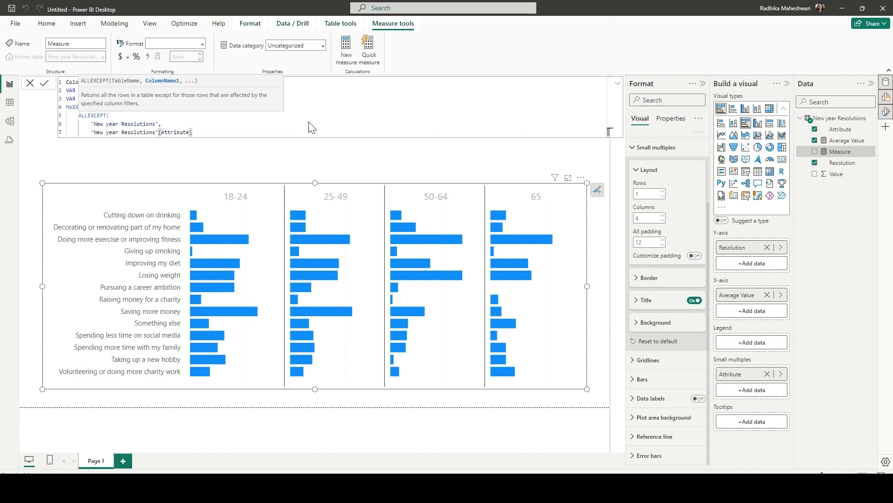
text(),)
key(shift+Return)
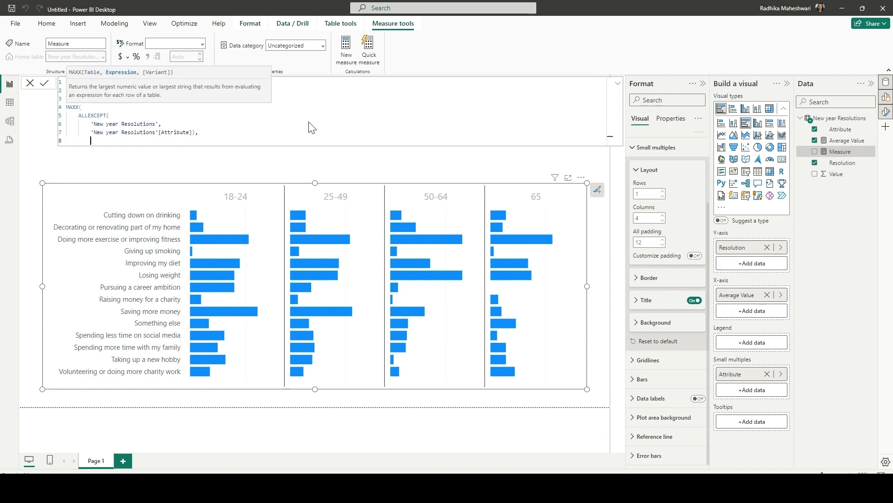
text([Av)
key(Tab)
text())
key(shift+Return)
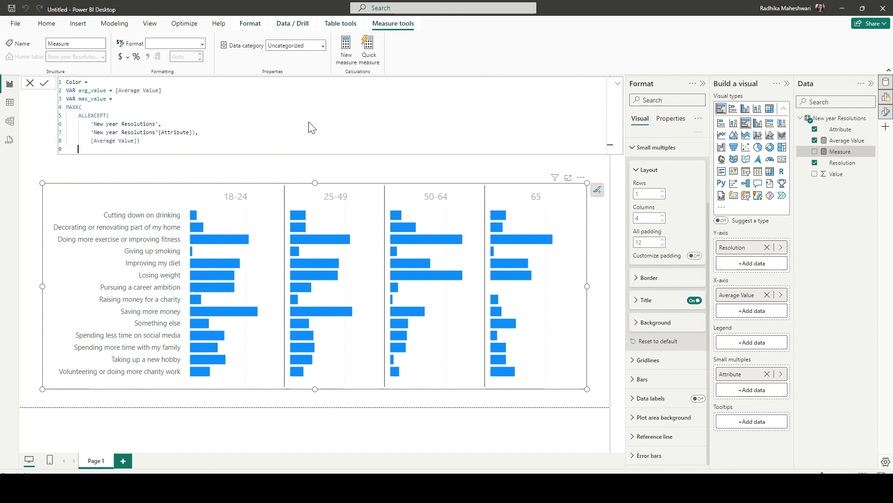
Step: Finish with RETURN IF([Average Value] = max_value, 1, 0) and commit the measure
key(shift+Return)
text(if)
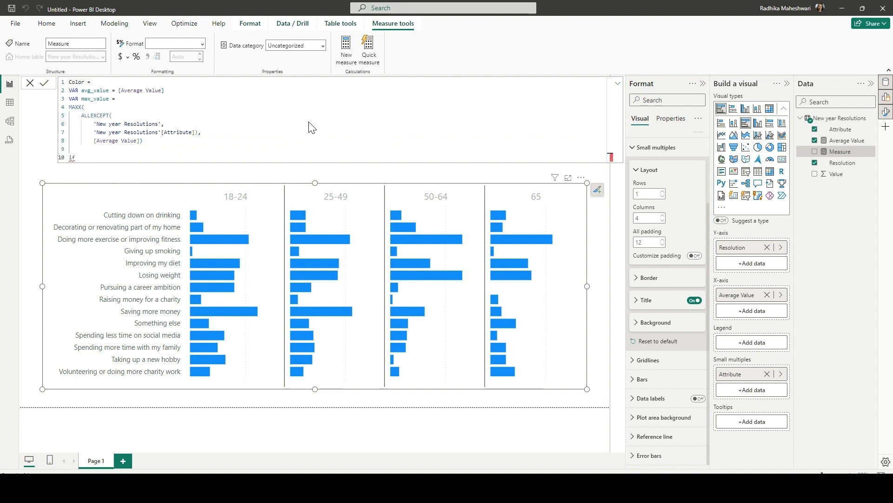
key(BackSpace)
key(BackSpace)
text(retur)
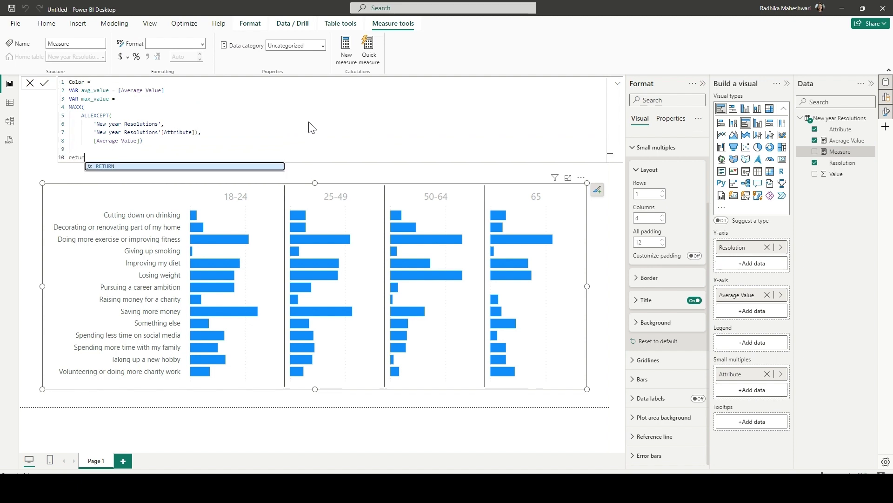
key(Tab)
key(shift+Return)
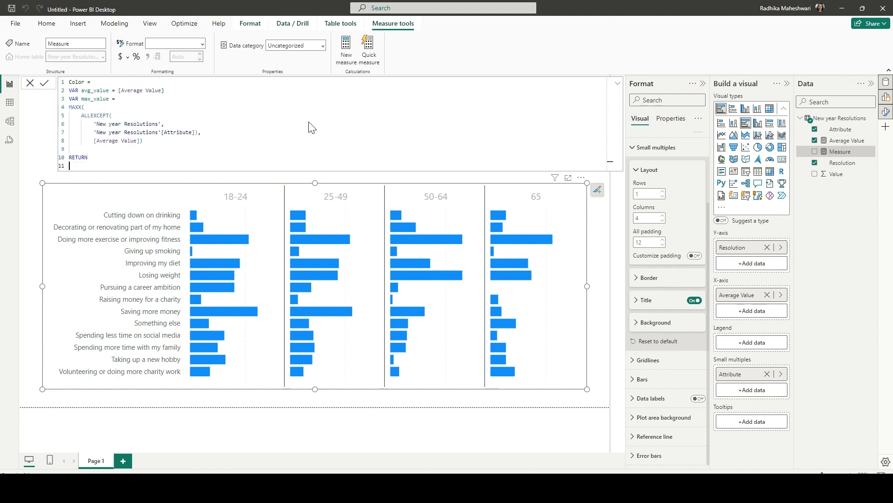
text(IF()
text( [)
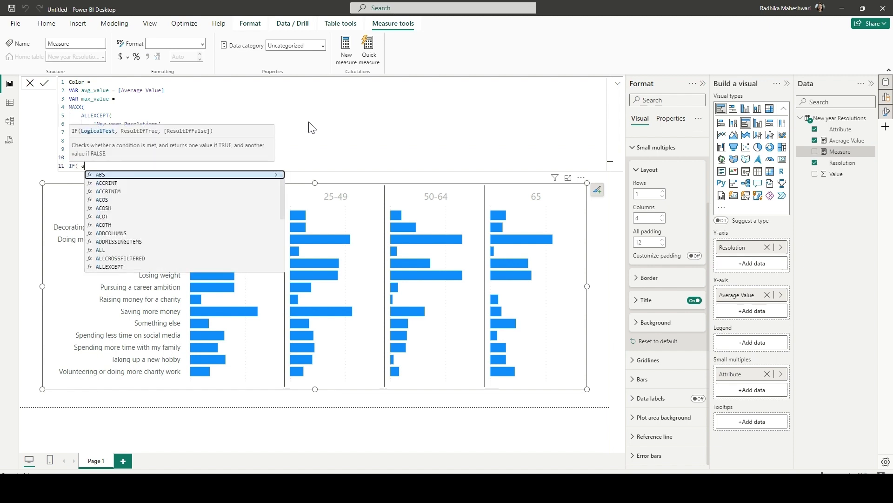
key(Tab)
text(= max)
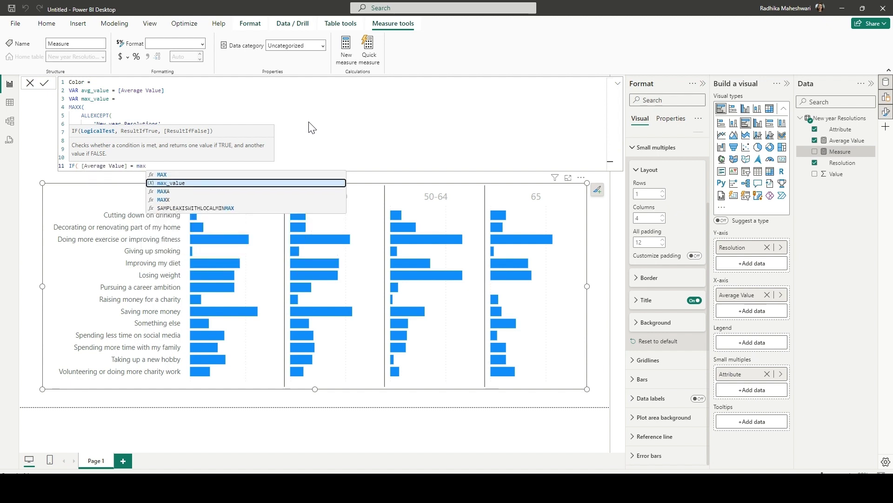
key(Tab)
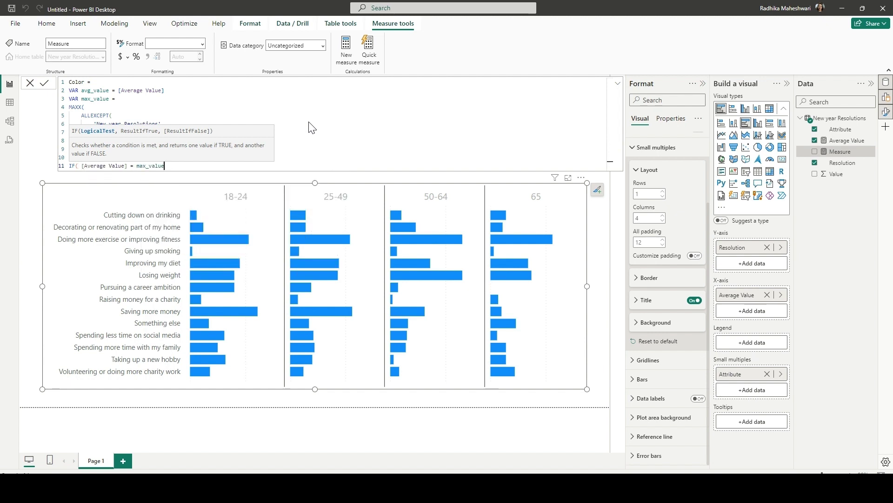
text(, 1, 0))
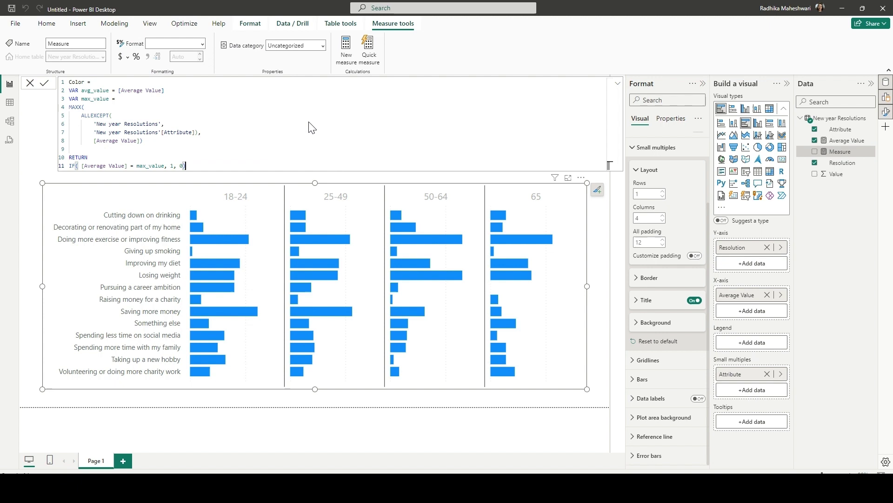
key(Return)
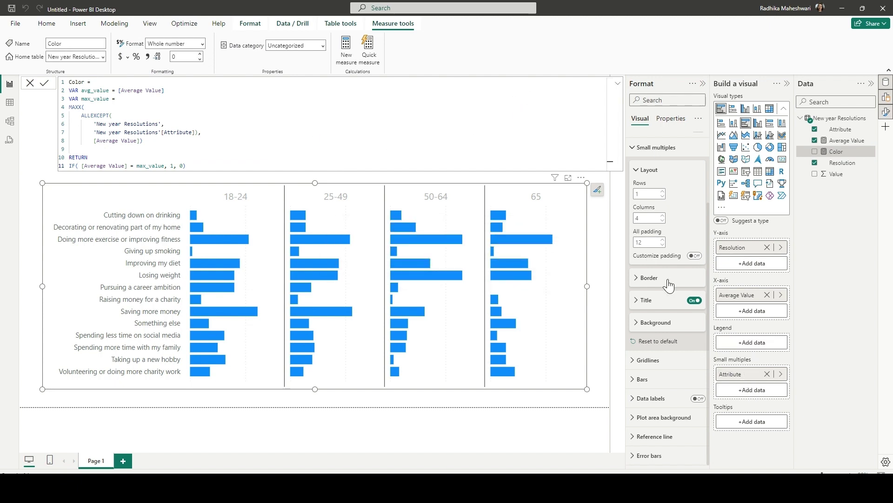
Step: Set up bar colour conditional formatting by Rules, based on the Color measure
click(642, 378)
scroll(668, 358, down, 4)
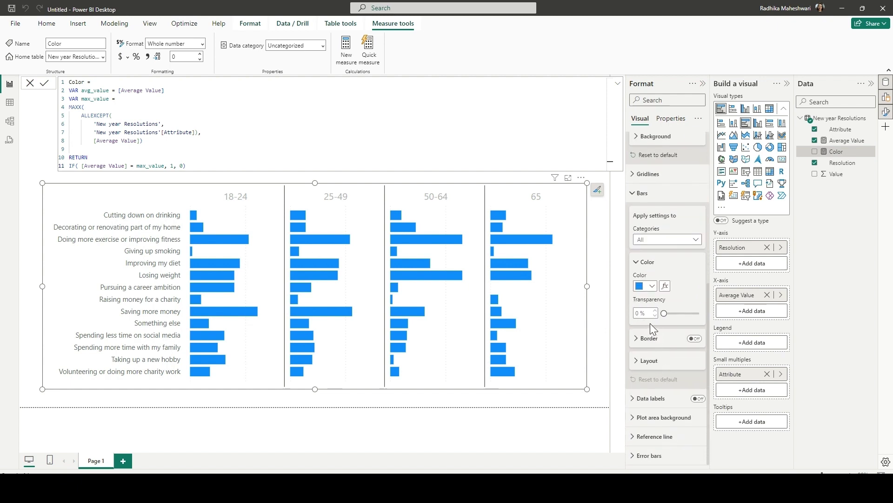
click(664, 288)
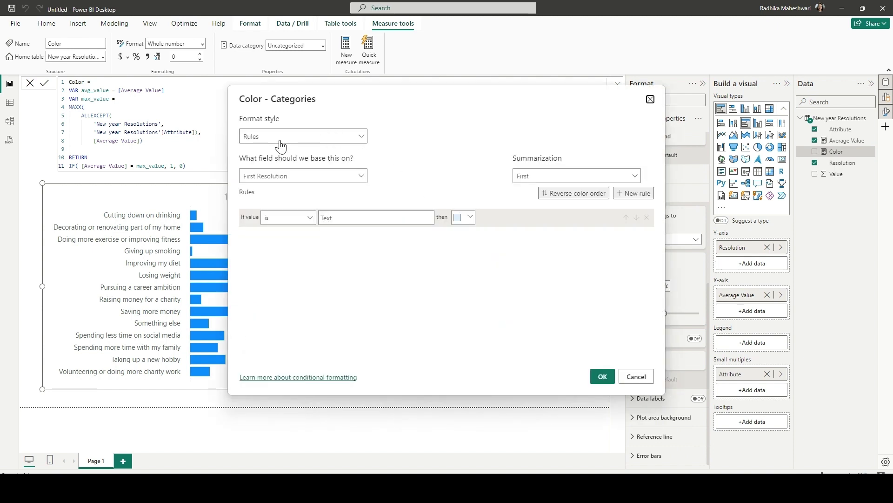
click(281, 144)
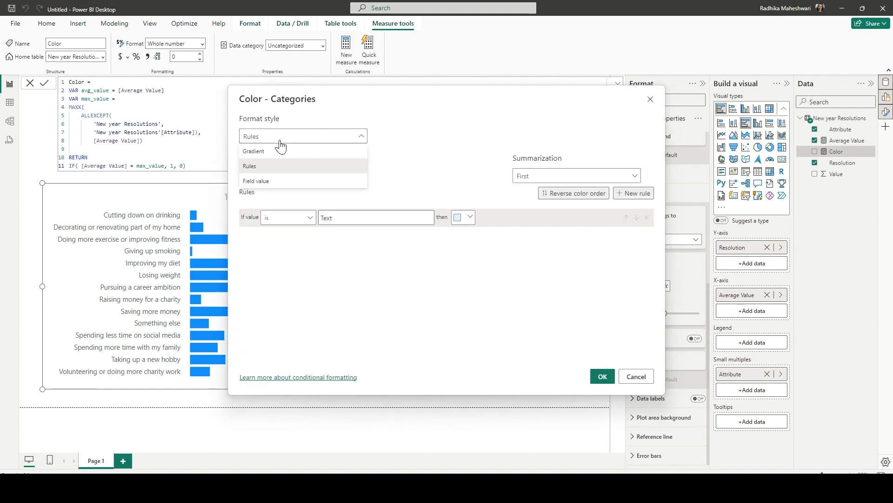
click(270, 168)
click(294, 177)
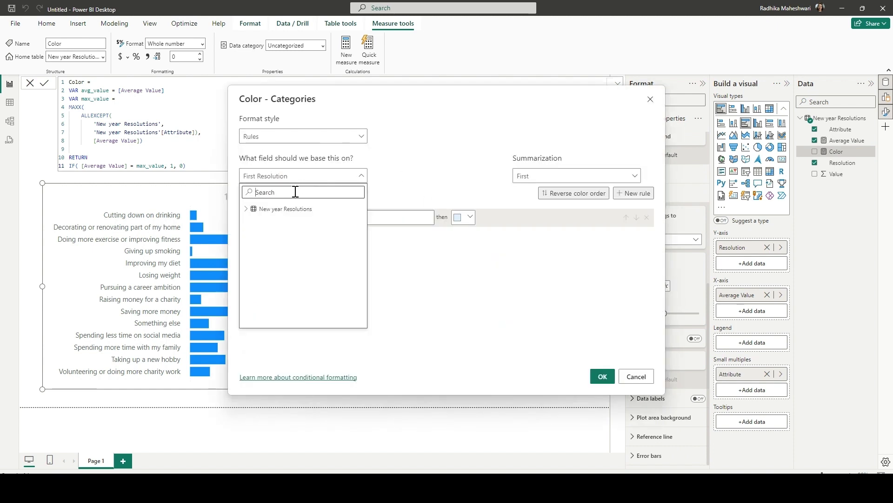
click(247, 210)
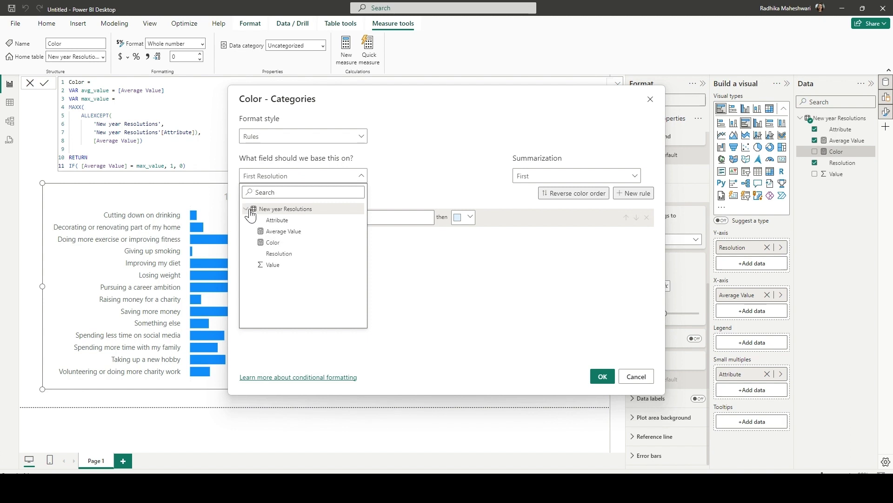
click(287, 242)
Step: Make the first rule colour bars equal to Number 0 grey #CCCCCC
click(308, 218)
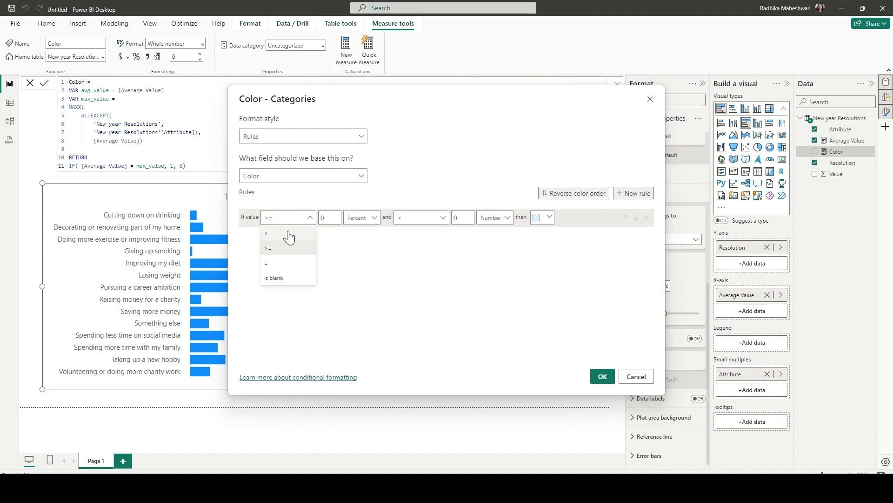
click(283, 264)
click(371, 218)
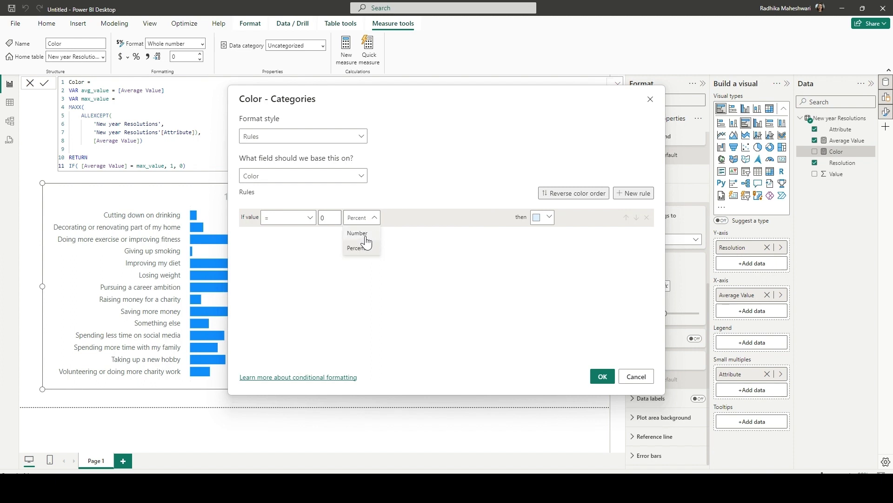
click(365, 234)
click(549, 218)
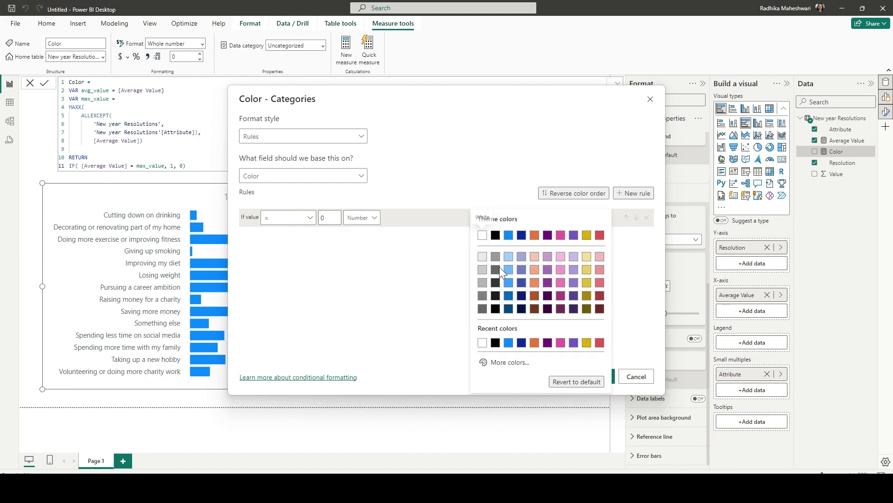
click(522, 368)
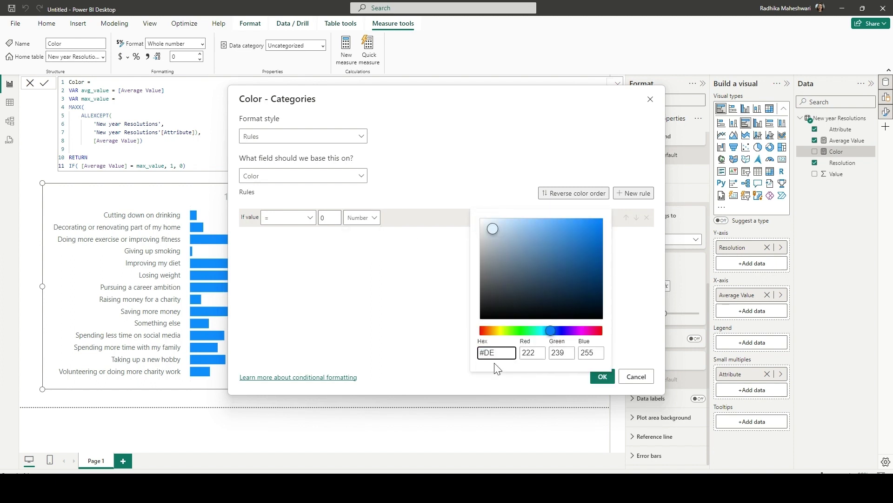
text(CCCCCC)
click(359, 305)
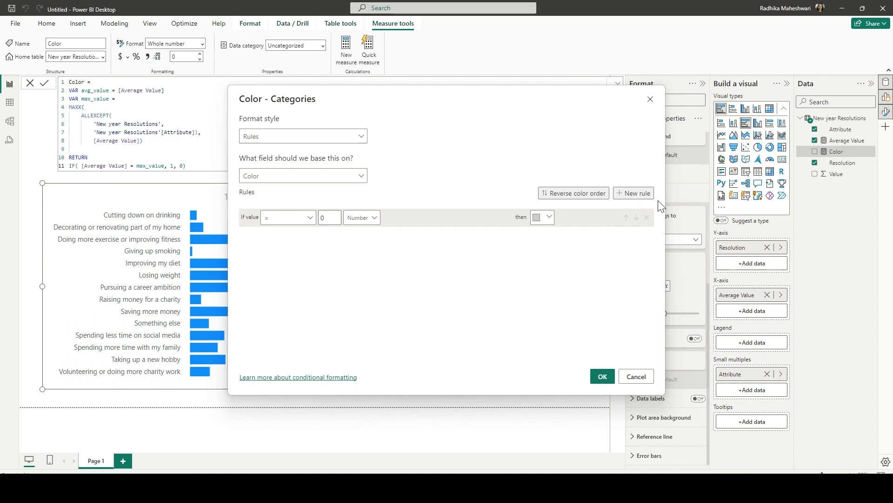
Step: Add a second rule colouring bars equal to Number 1 blue-grey #5D8099, and apply
click(642, 201)
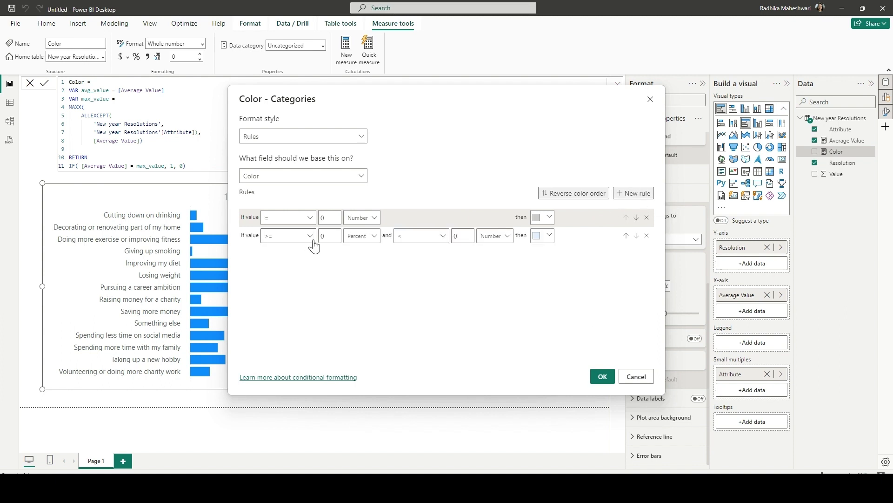
click(309, 236)
click(324, 256)
click(326, 235)
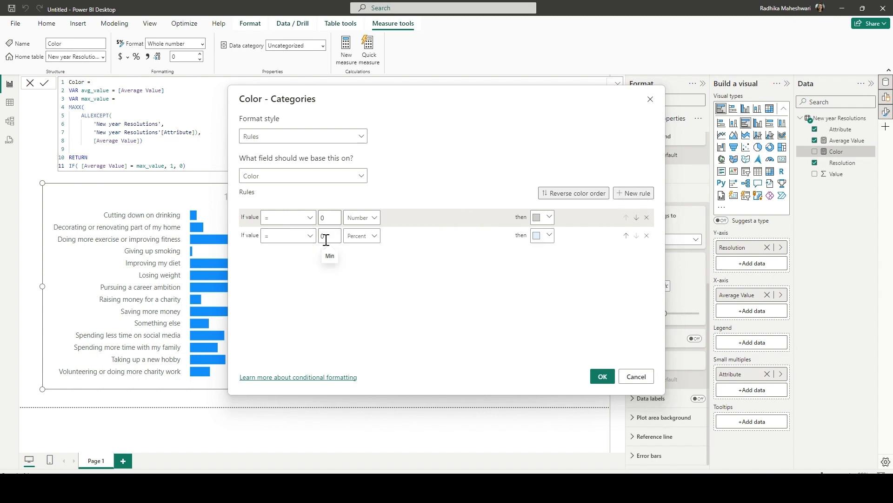
key(BackSpace)
text(1)
click(365, 235)
click(366, 248)
click(543, 235)
click(510, 362)
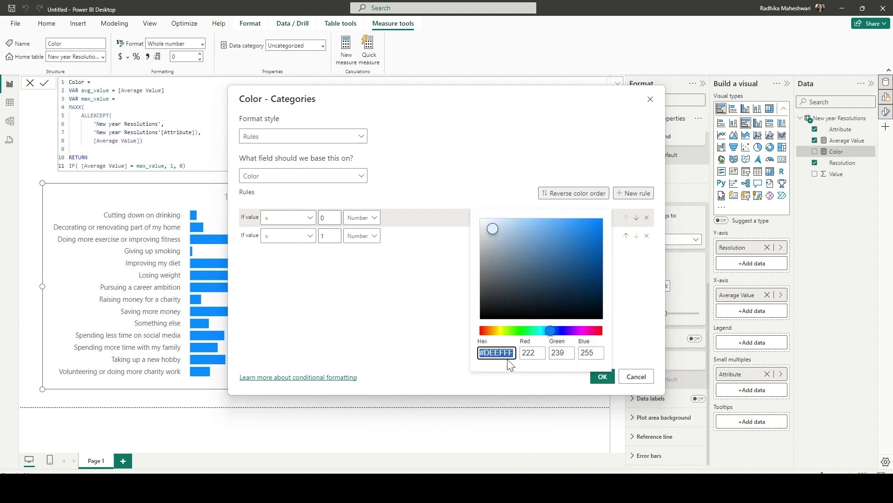
key(BackSpace)
key(BackSpace)
key(BackSpace)
text(5D8099)
click(453, 327)
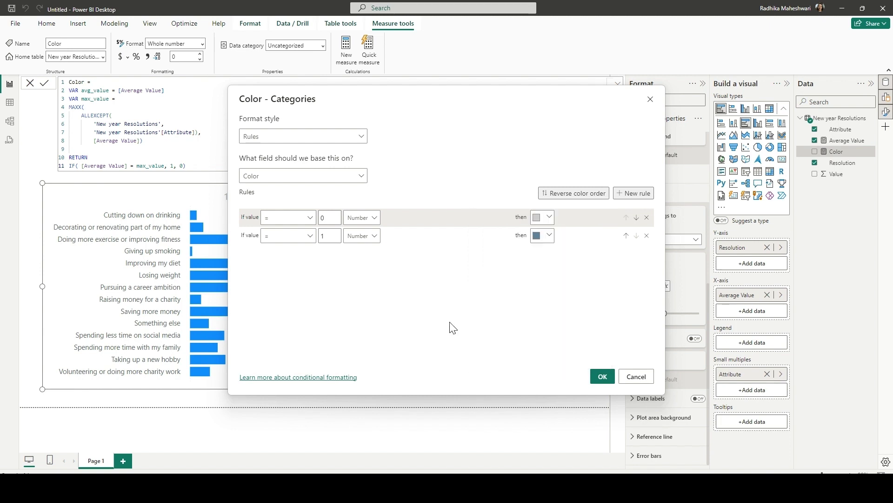
click(602, 377)
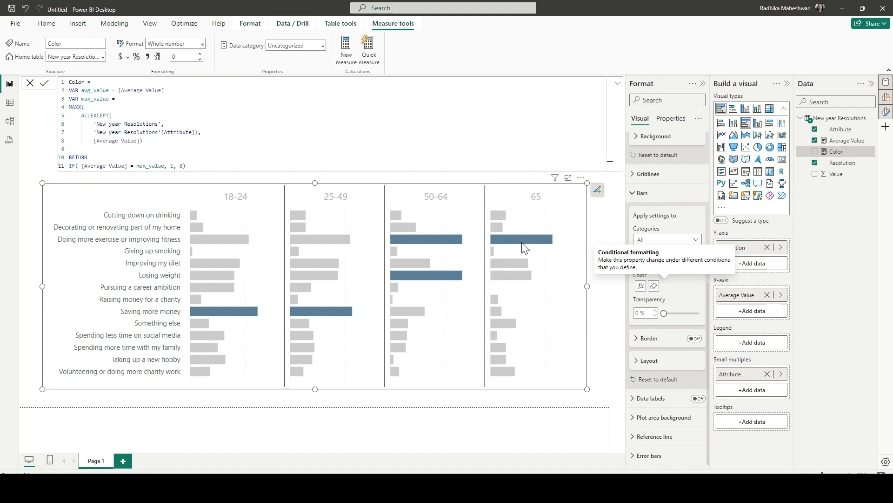
Step: Set the small multiples border line colour to blue-grey #5D8099
click(635, 196)
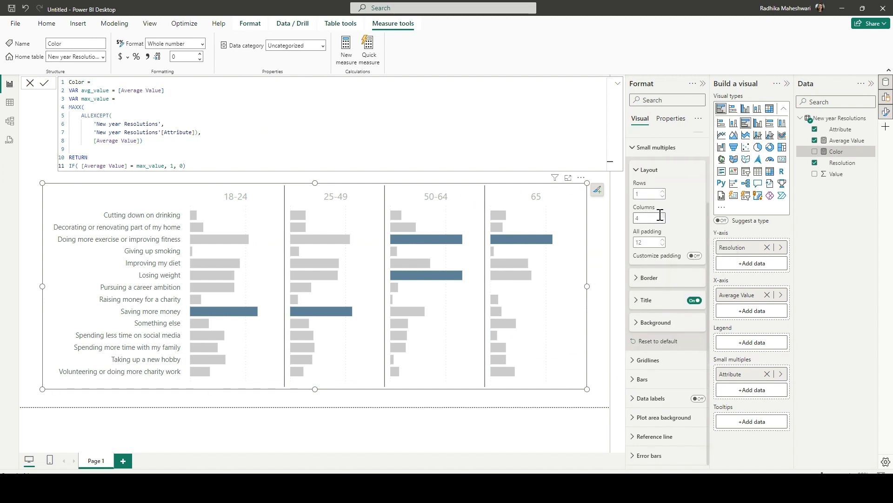
click(634, 147)
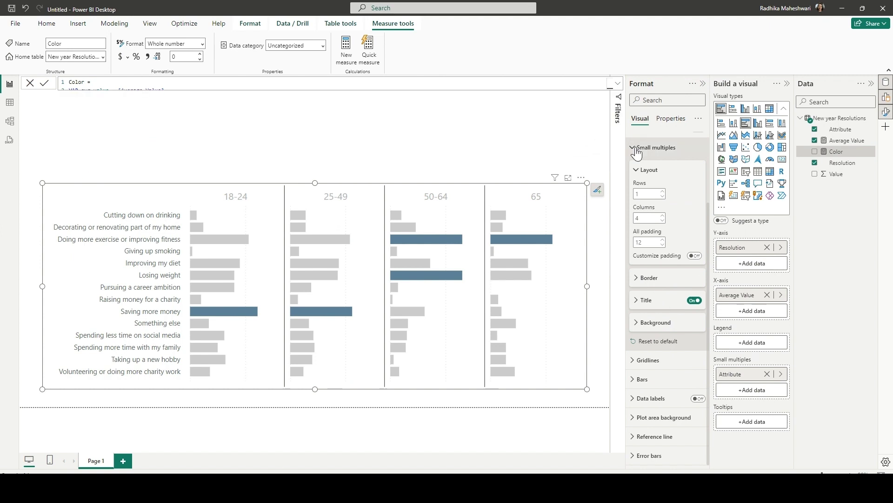
click(634, 237)
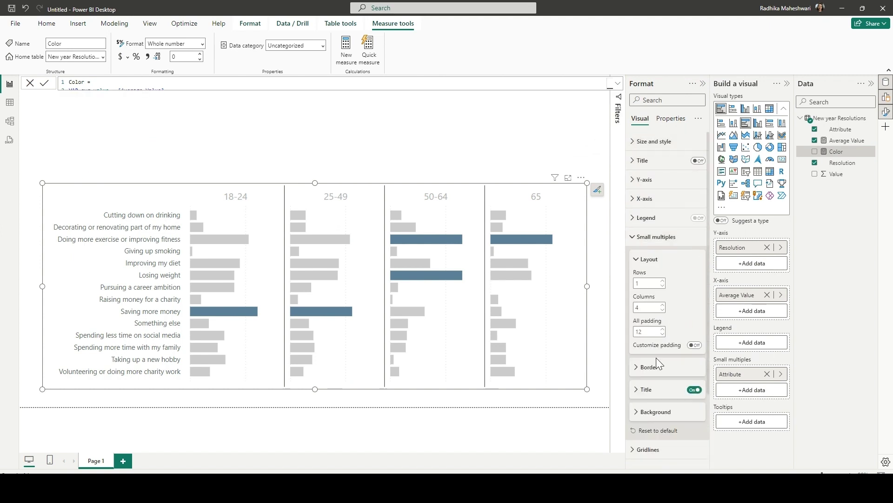
click(633, 367)
scroll(670, 358, down, 3)
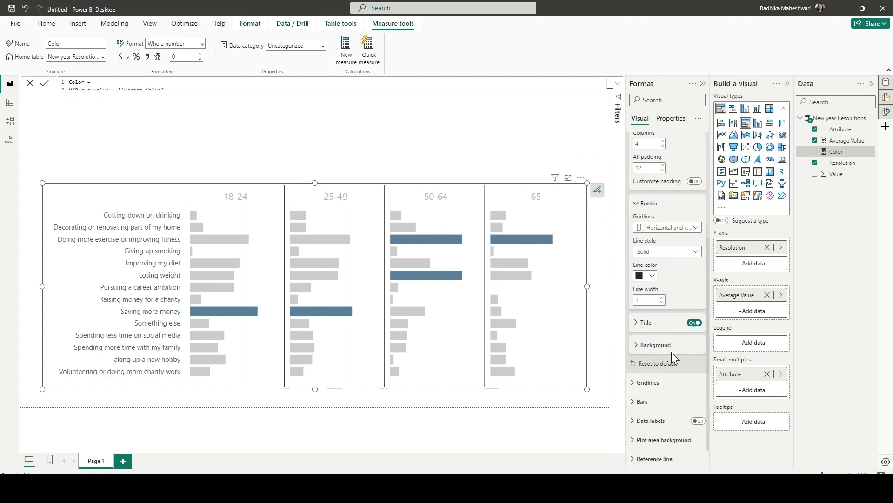
click(653, 273)
click(670, 431)
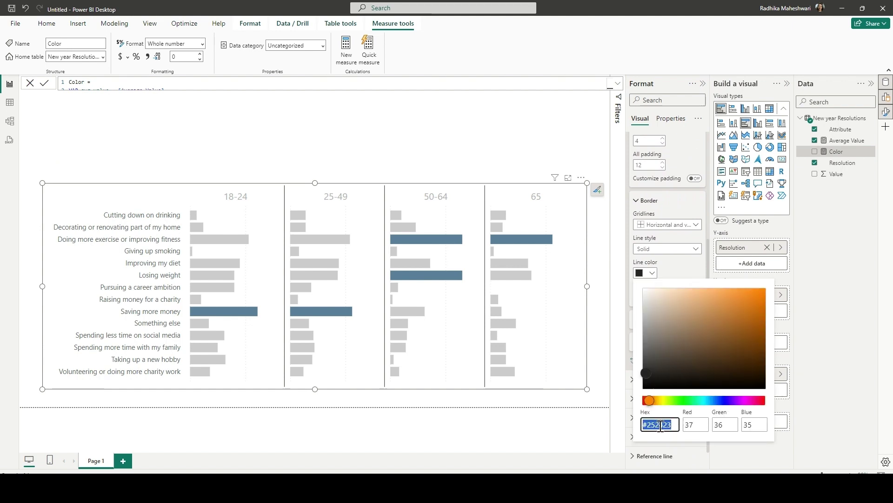
key(End)
text(5D8099)
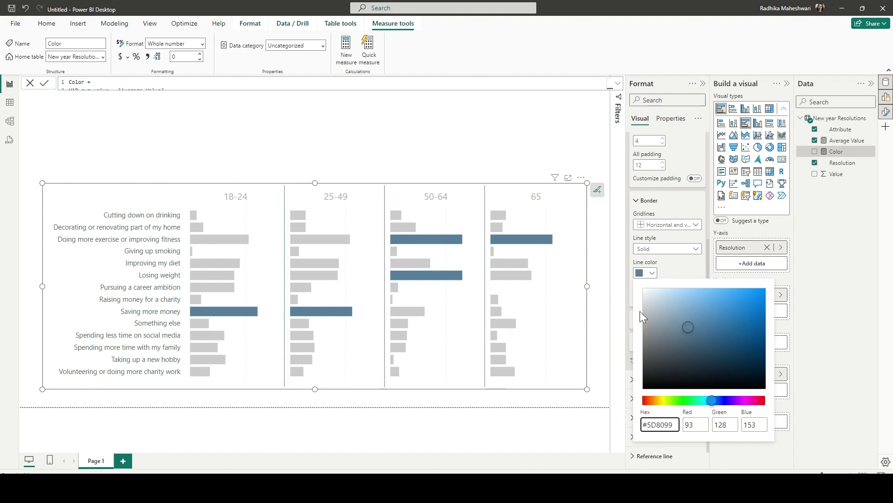
Step: Make the chart slightly shorter from its top edge and move it higher on the page
click(526, 268)
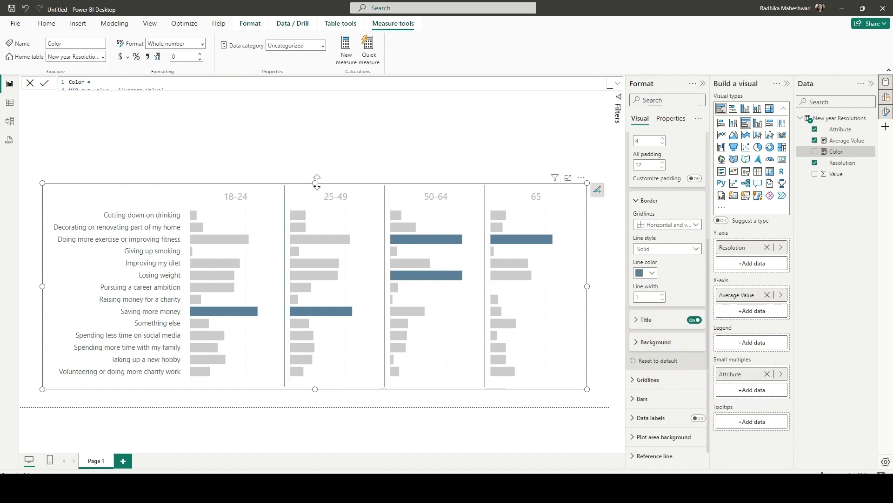
mouse_move(316, 182)
mouse_down()
mouse_move(317, 200)
mouse_move(324, 194)
mouse_up()
drag(583, 197, 585, 176)
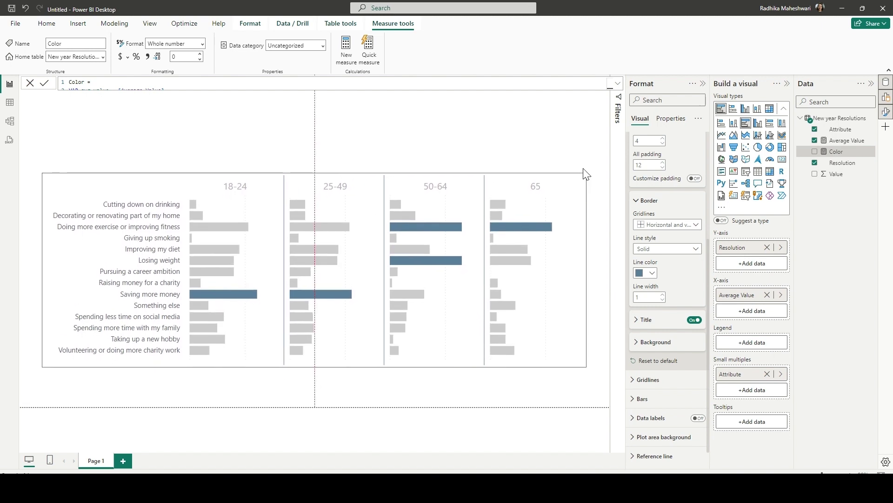
Step: Rename the chart's Average Value field to Value for this visual
click(278, 138)
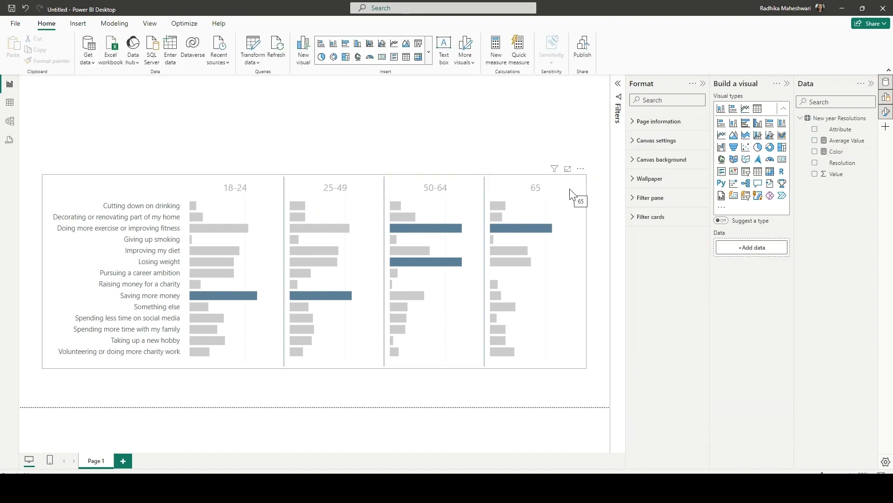
click(541, 222)
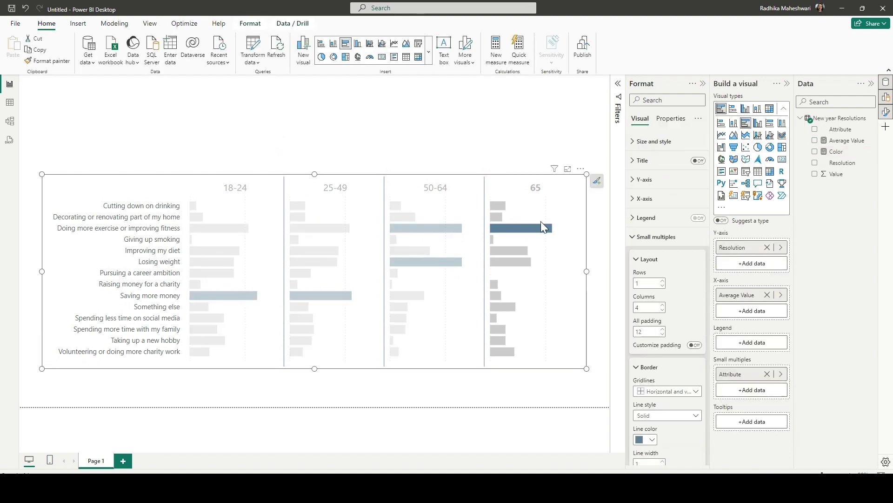
mouse_move(534, 230)
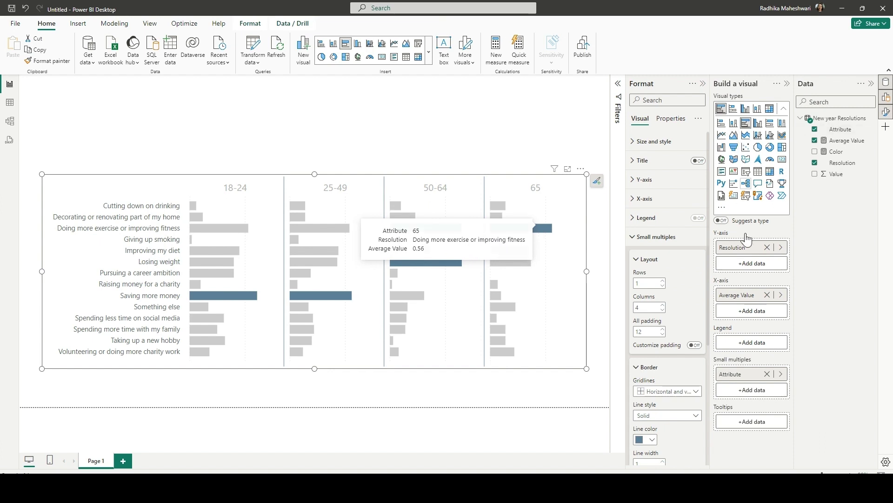
right_click(759, 295)
click(792, 308)
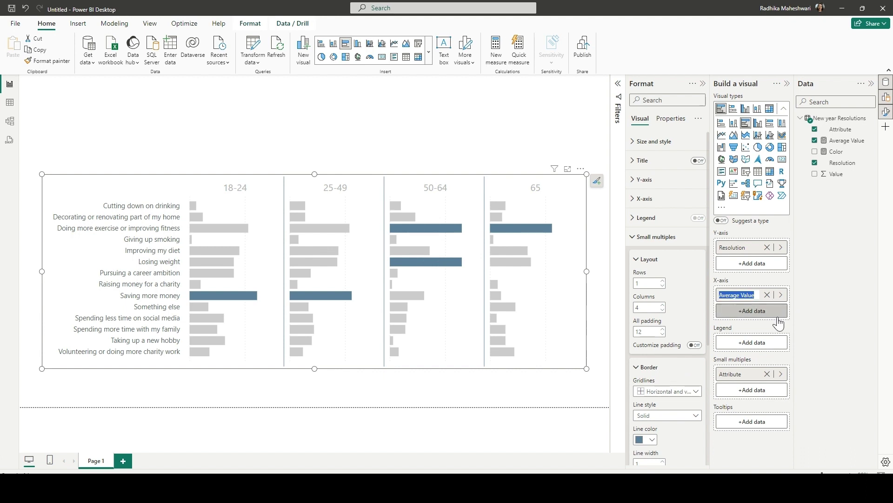
text(Va)
key(Return)
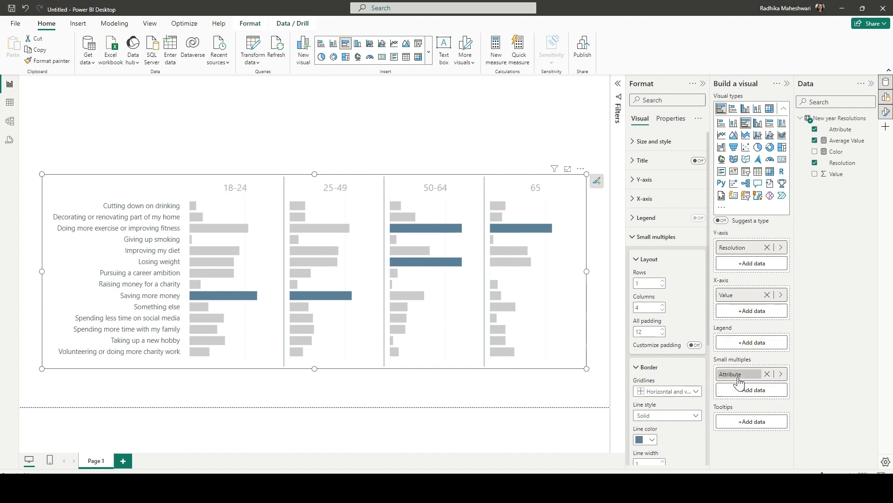
Step: Rename the chart's Attribute field to Age for this visual
right_click(763, 374)
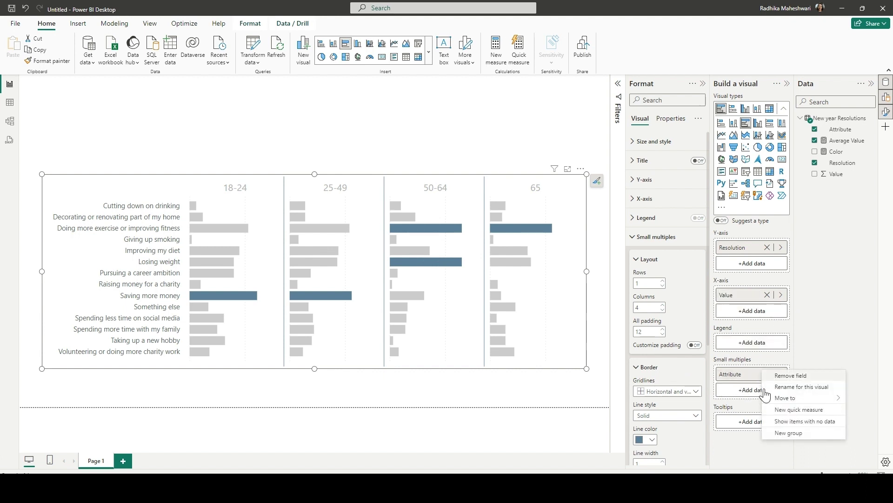
click(809, 388)
text(a)
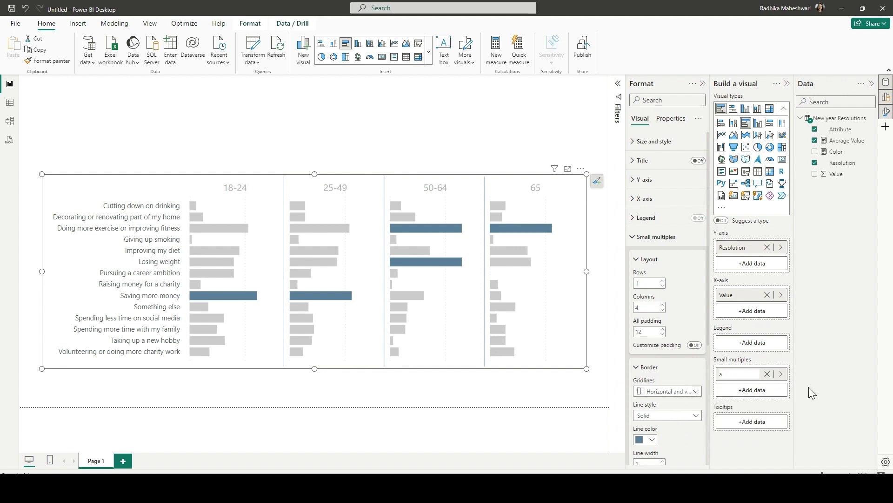
text(ge)
key(Return)
mouse_move(506, 231)
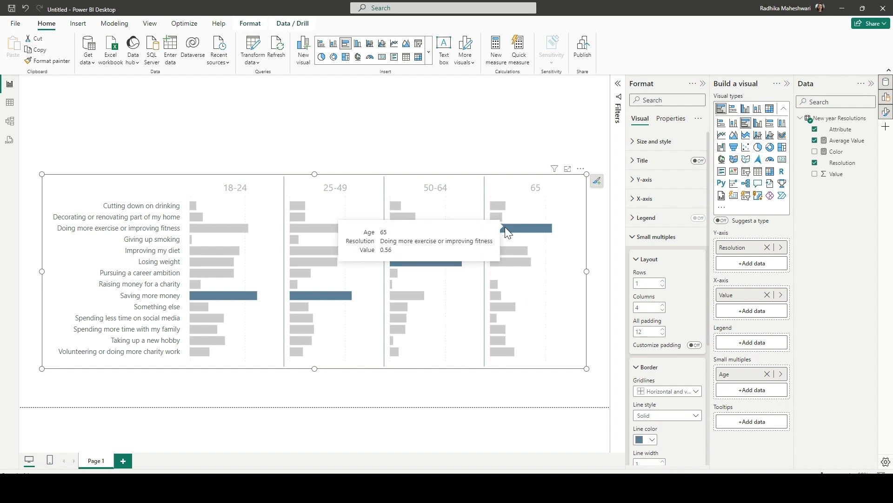
Step: Format the Average Value measure as a percentage with 0 decimal places
click(836, 173)
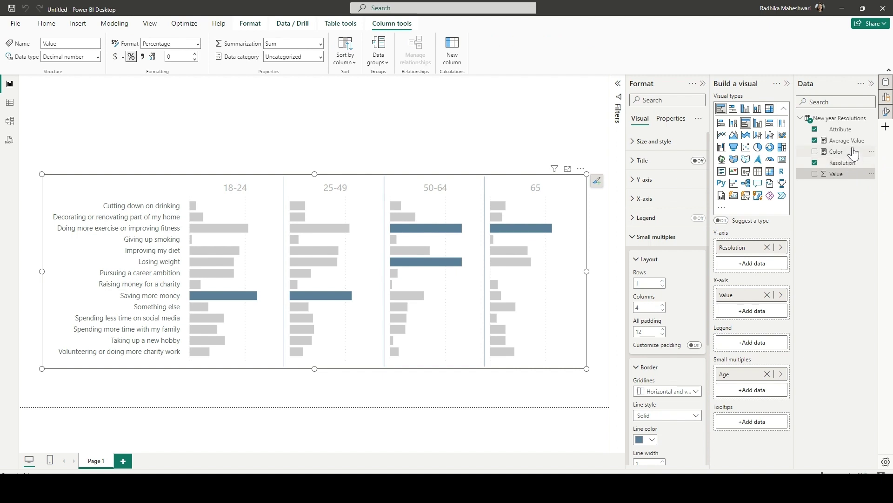
click(860, 141)
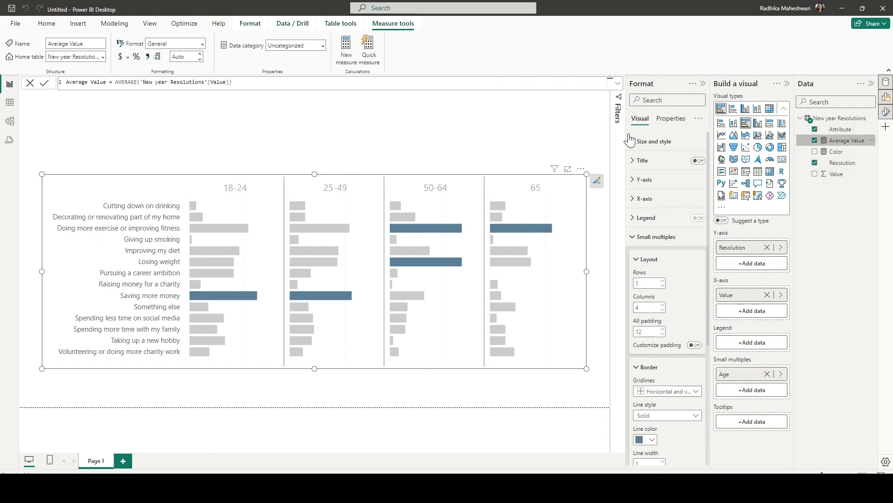
click(136, 56)
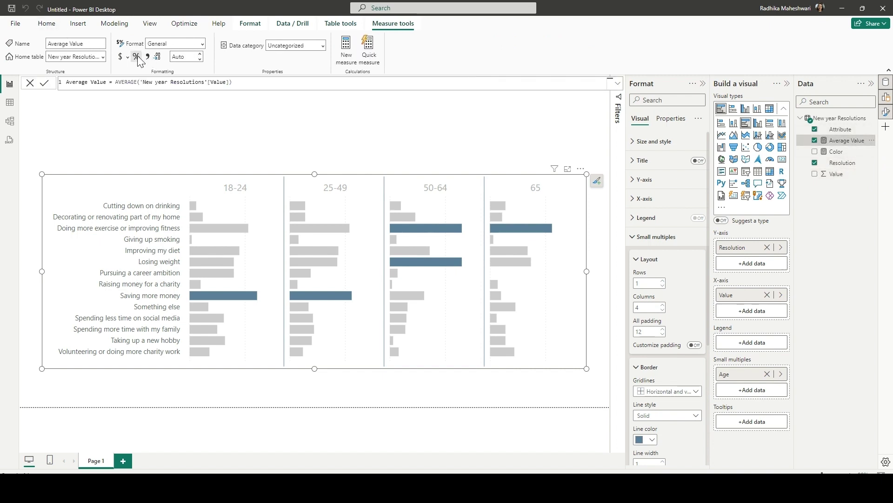
click(200, 60)
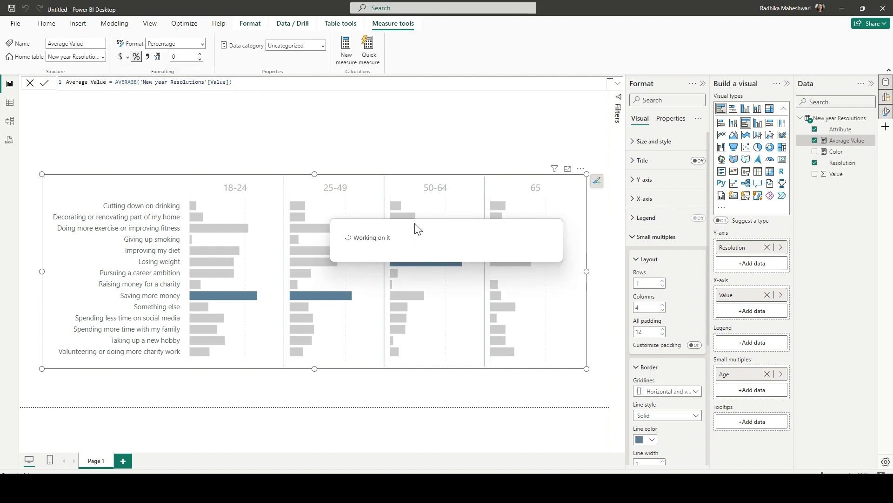
mouse_move(417, 228)
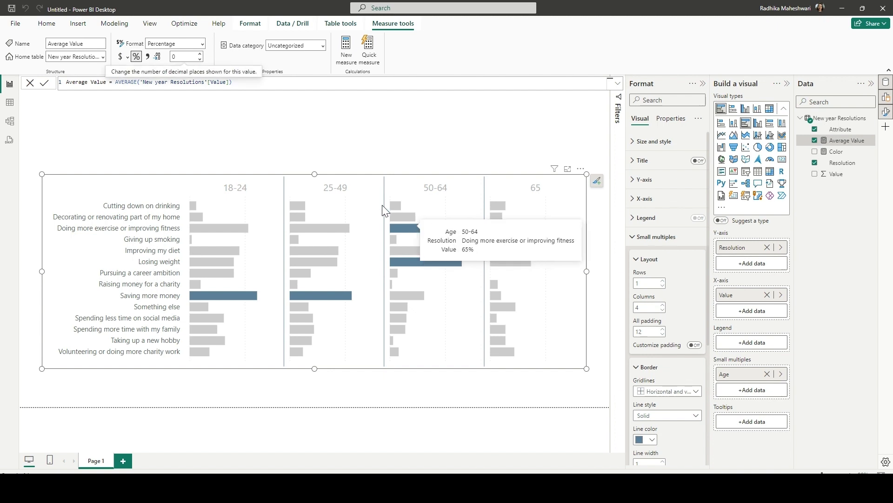
Step: Insert a text box titled "New Year's Resolutions" in 32 pt grey text
click(144, 119)
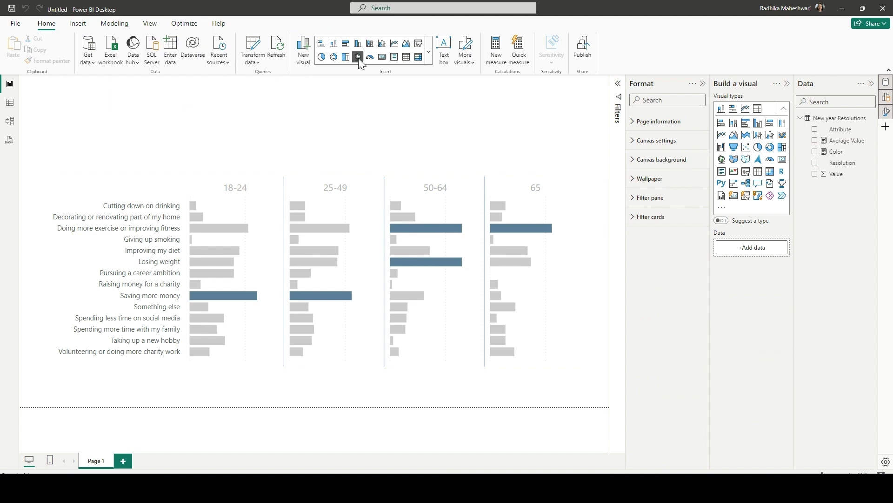
click(445, 48)
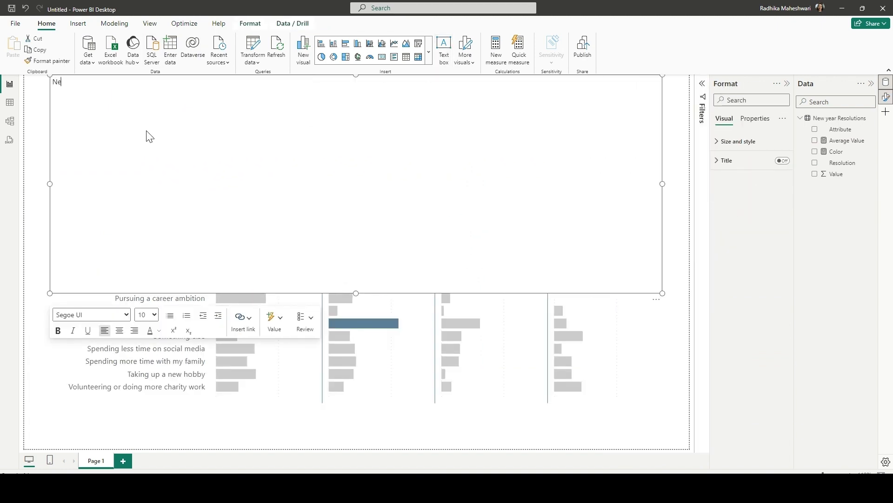
text(New Year's Resolutions)
triple_click(106, 87)
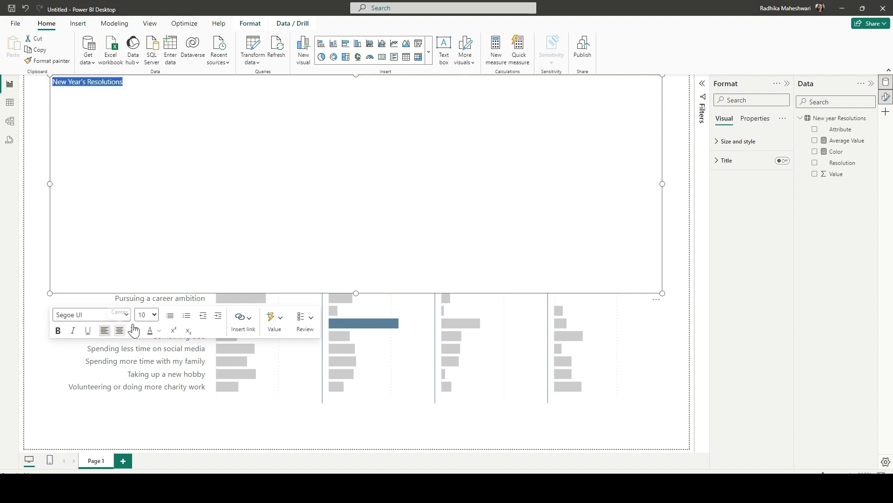
click(151, 314)
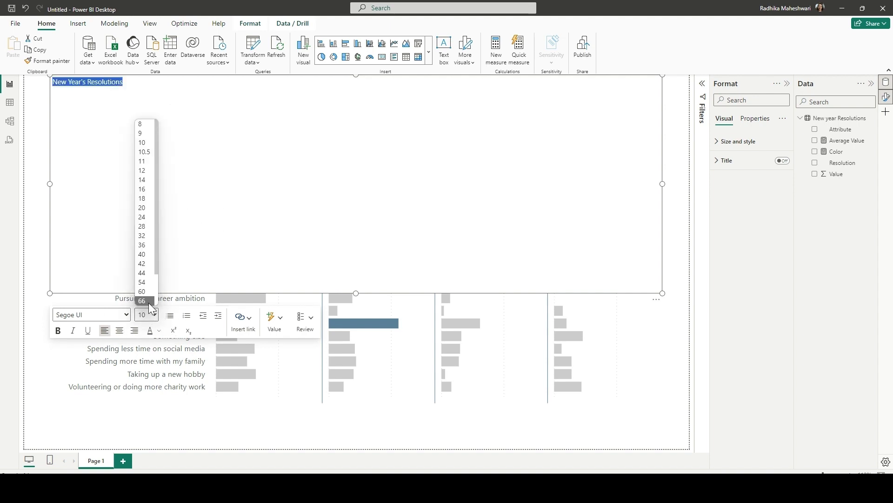
click(146, 235)
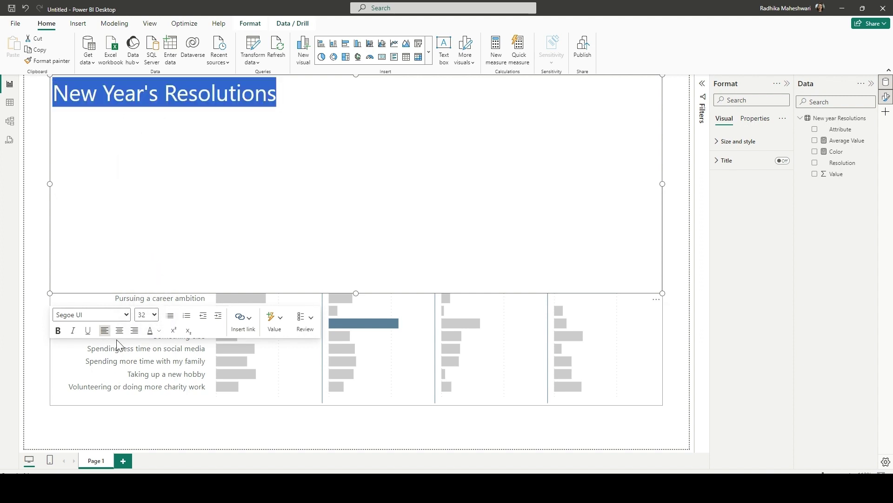
click(159, 330)
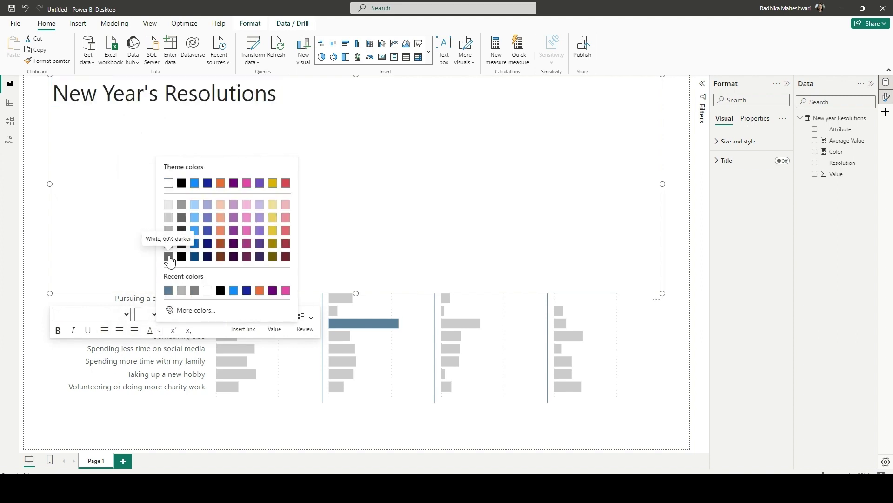
click(185, 219)
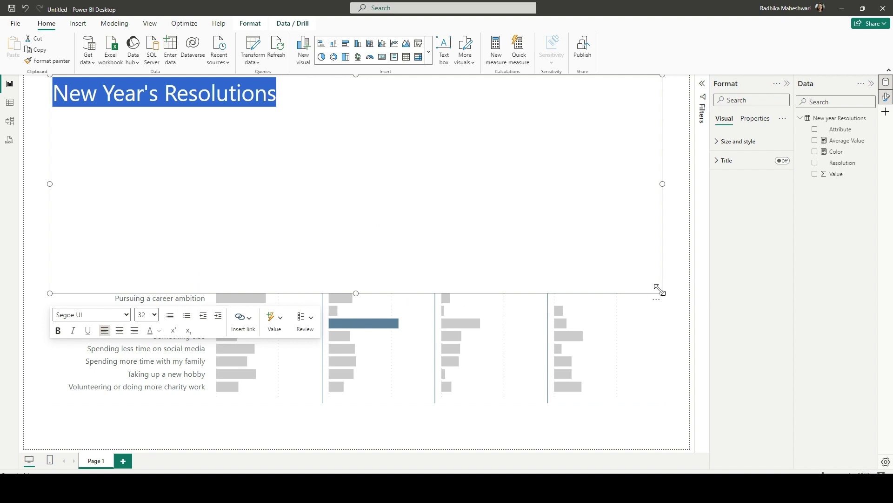
Step: Shrink the title box so it wraps to two lines, centre the text, and move it top-left
drag(660, 290, 173, 144)
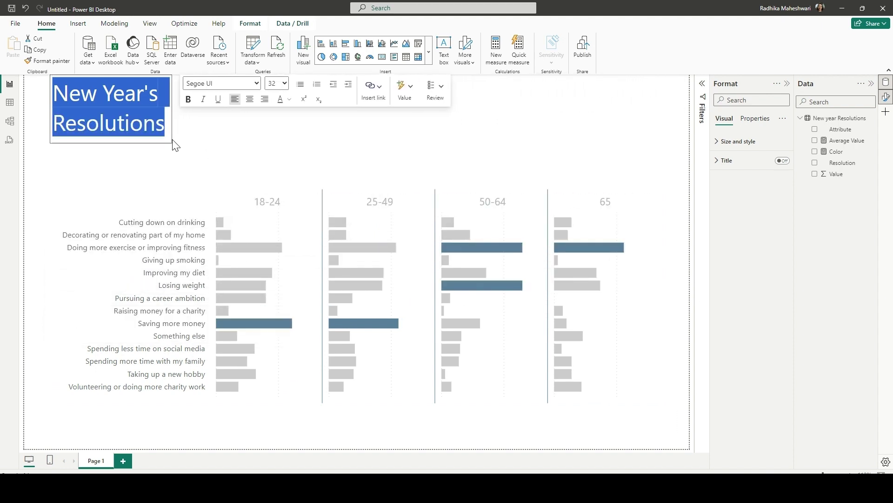
click(250, 99)
drag(169, 152, 172, 179)
click(162, 108)
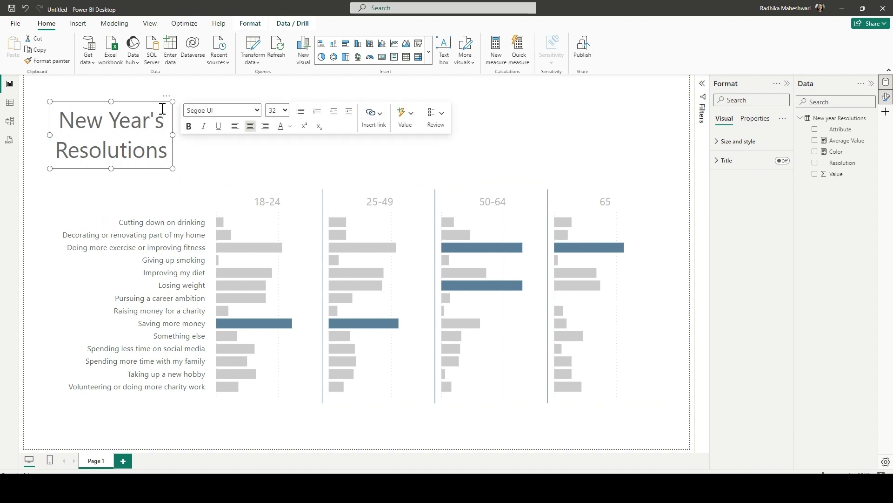
click(719, 143)
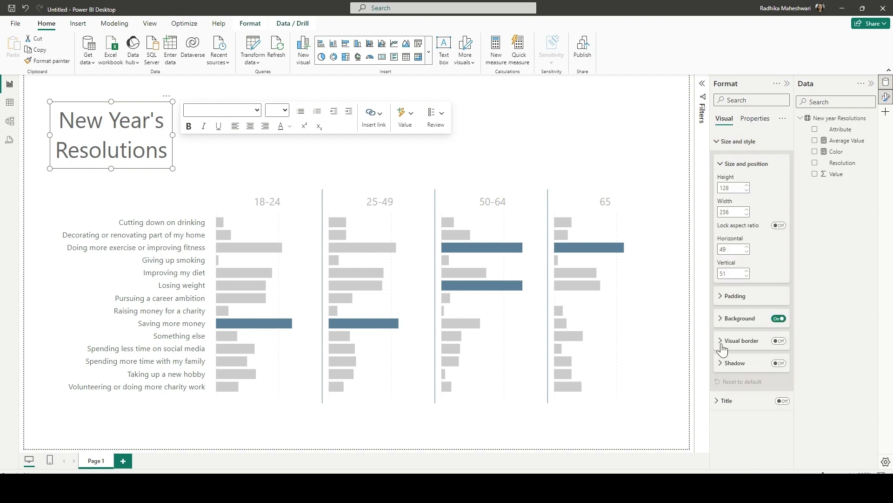
click(721, 319)
click(733, 342)
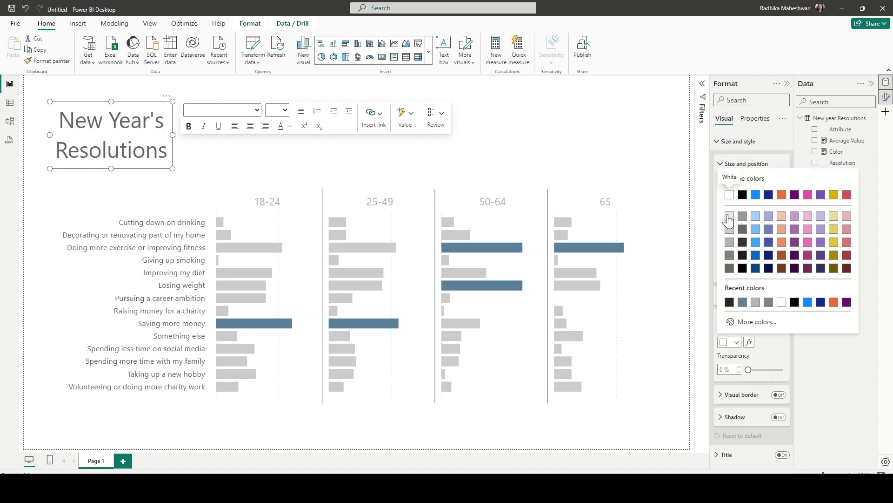
click(728, 223)
click(724, 370)
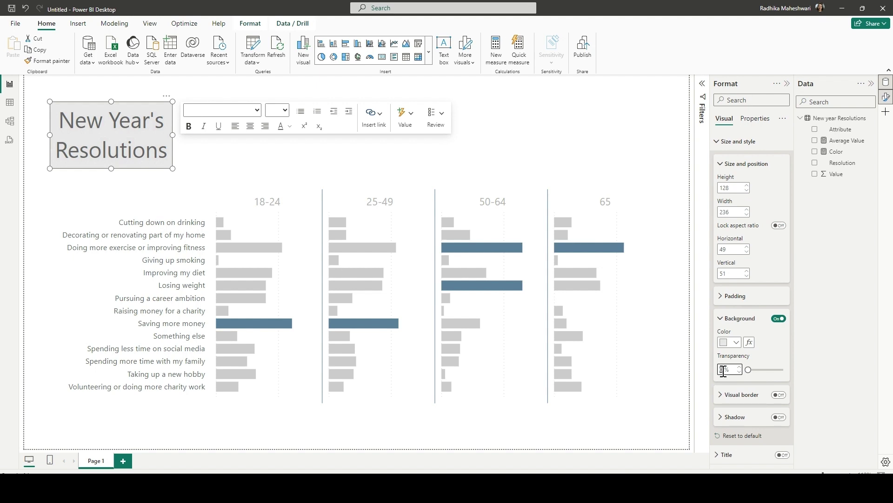
text(50)
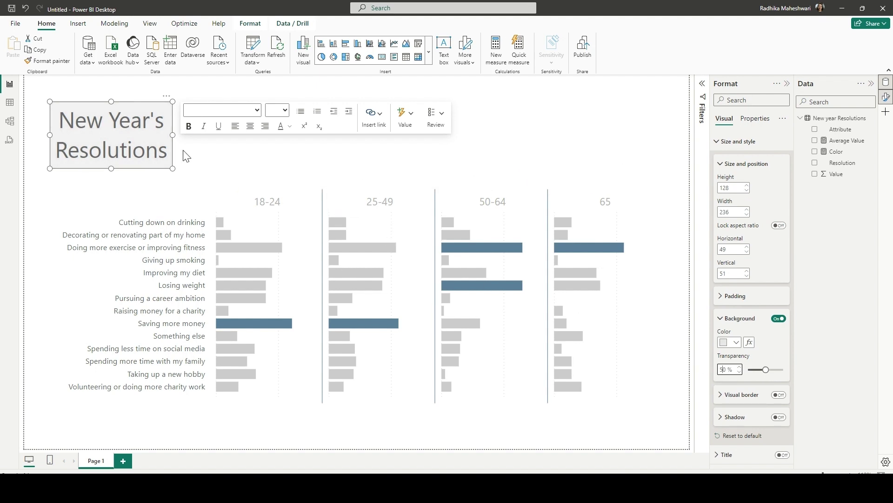
click(167, 100)
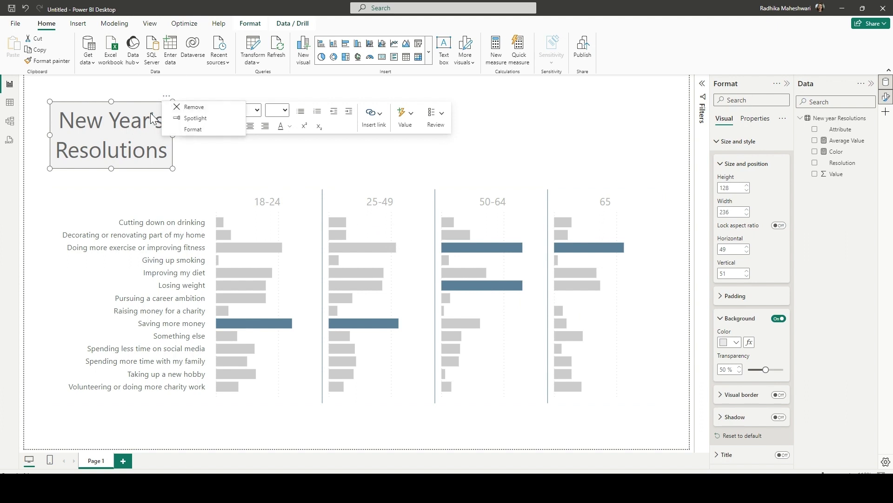
Step: Duplicate the title box, place it beside the title, and widen it across the top
click(147, 109)
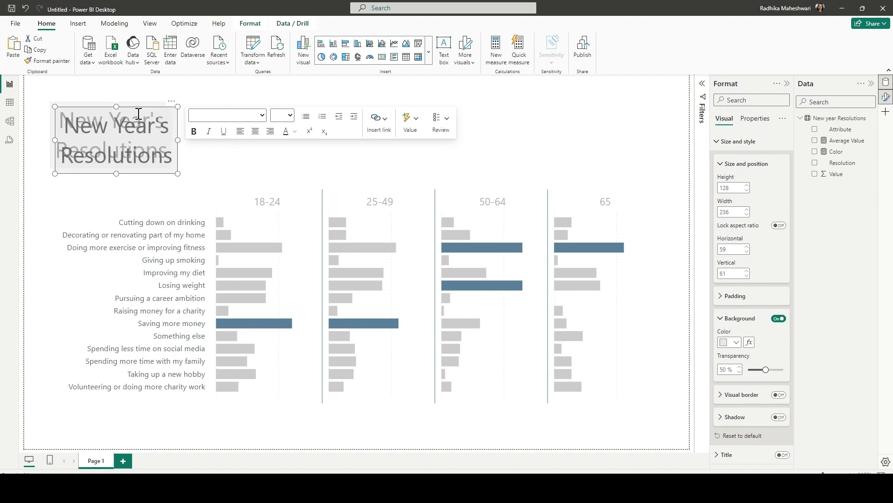
key(ctrl+c)
key(ctrl+v)
drag(320, 107, 302, 101)
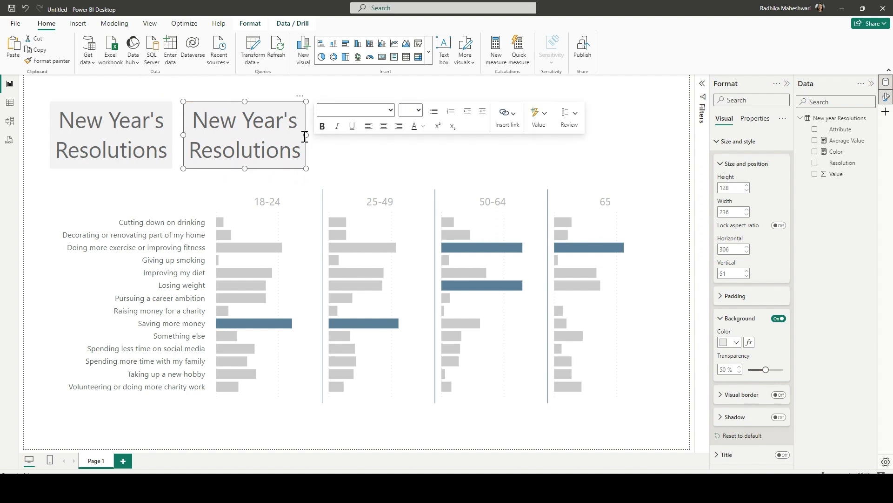
drag(305, 136, 663, 146)
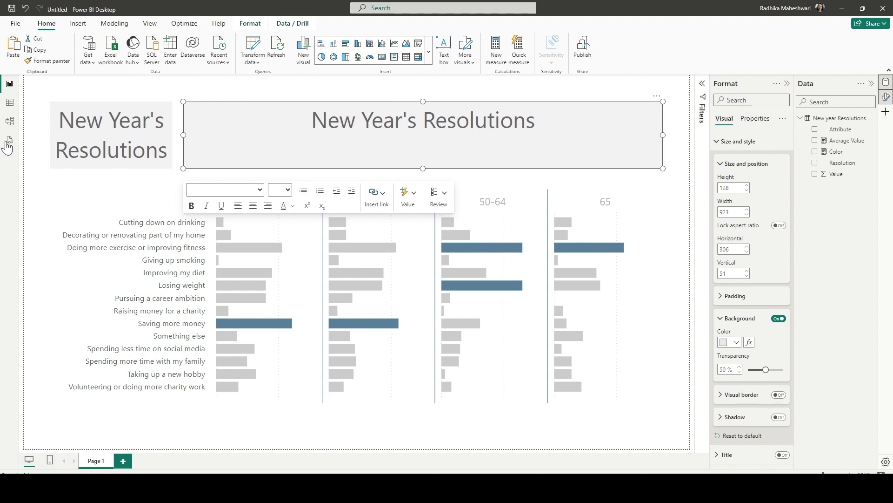
Step: Replace the duplicate's text with the pasted description and centre-align it
drag(548, 126, 186, 136)
key(ctrl+v)
key(ctrl+a)
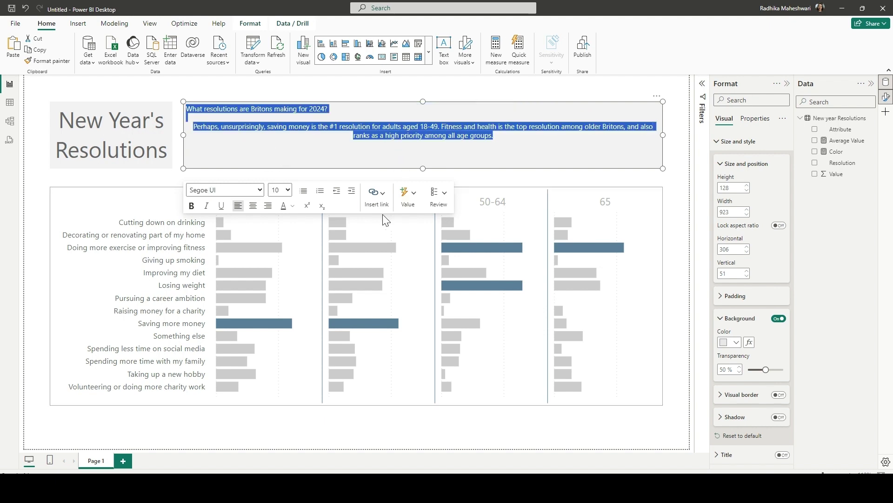
click(252, 206)
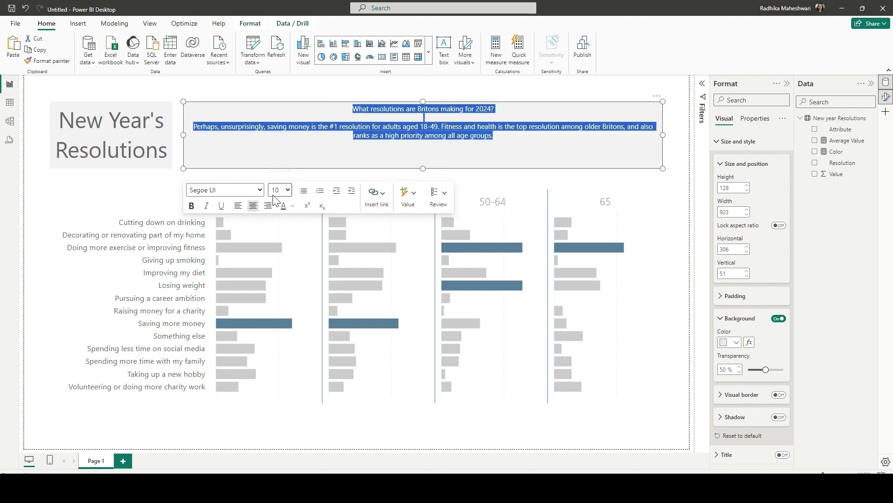
Step: Make the first-line question heading 18 pt in a dark colour
drag(537, 110, 343, 113)
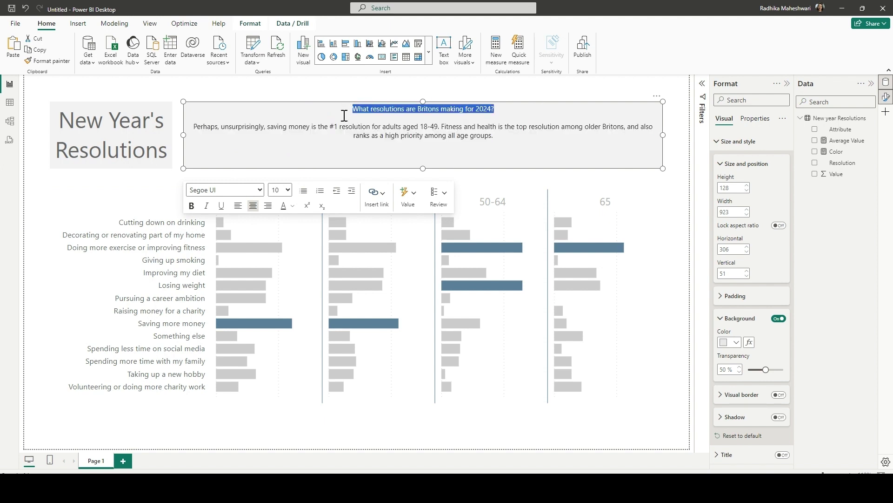
click(288, 191)
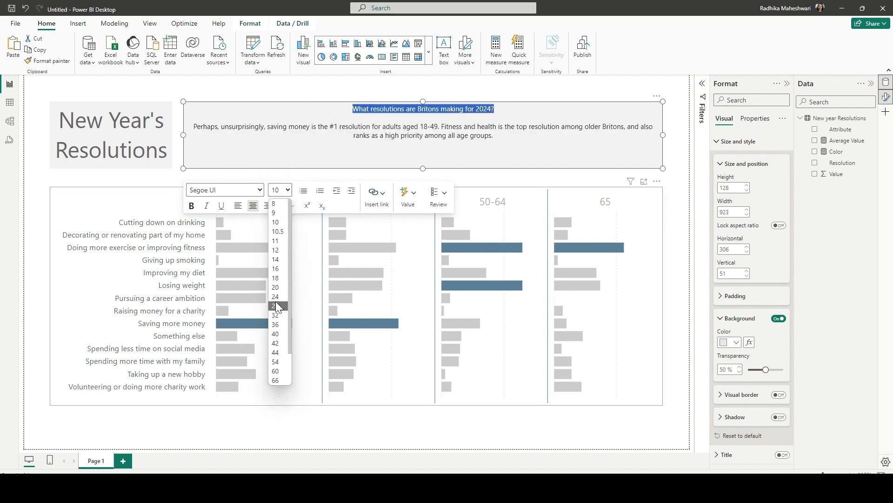
click(281, 278)
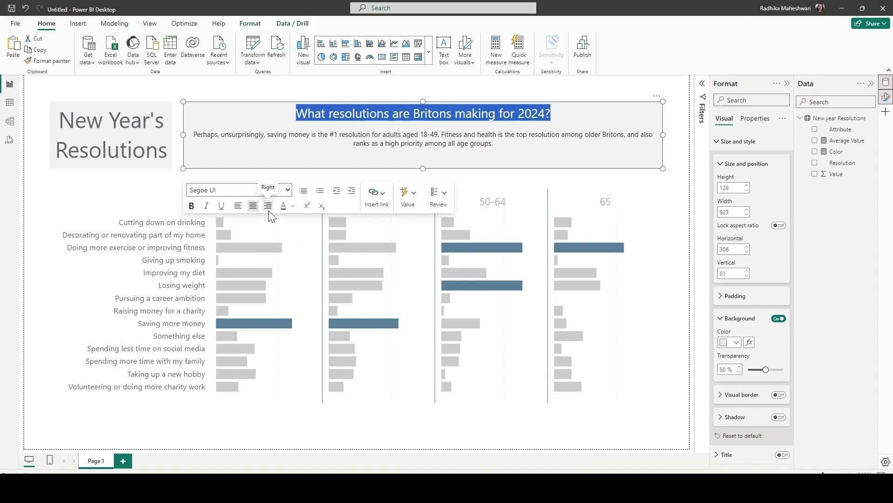
click(292, 206)
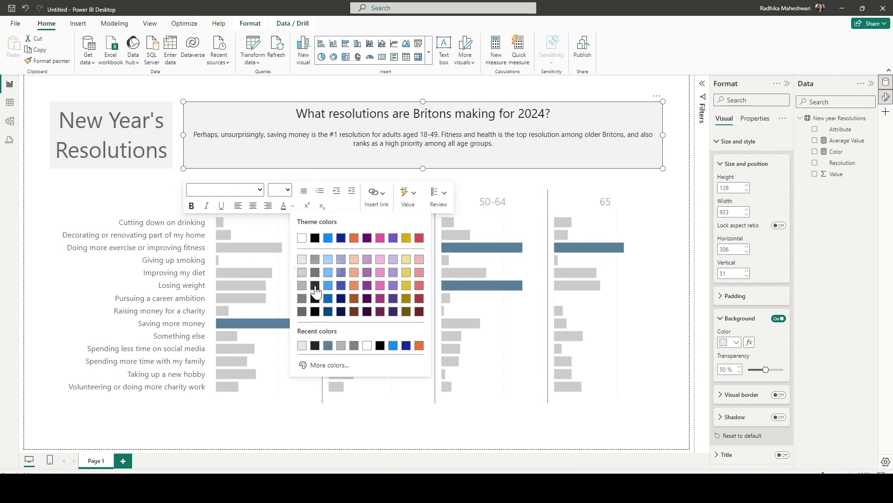
click(315, 286)
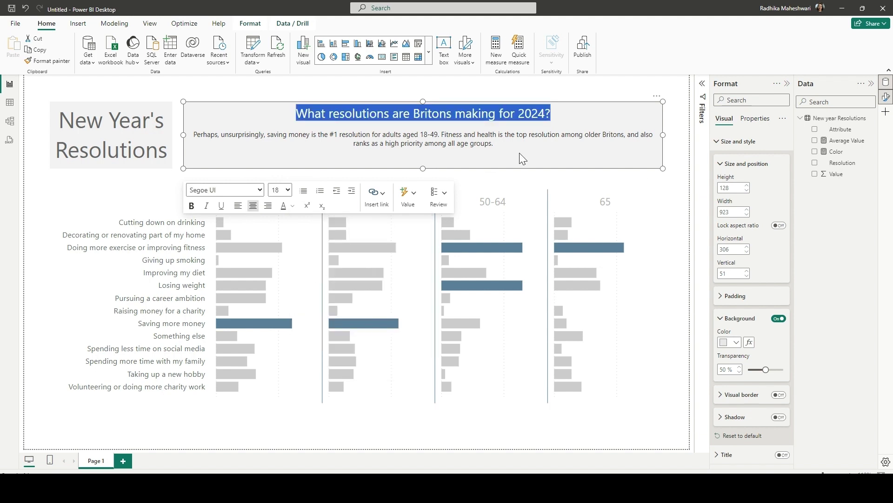
Step: Make the body paragraph 14 pt dark grey
drag(501, 144, 193, 134)
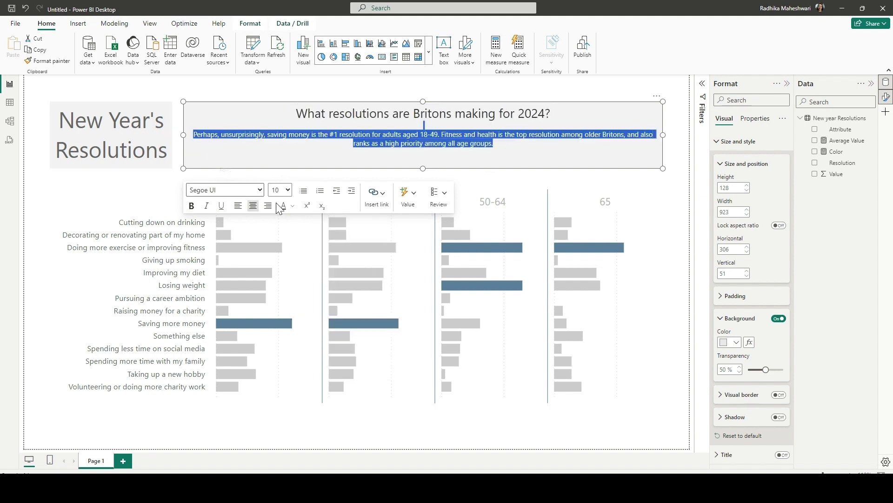
click(287, 189)
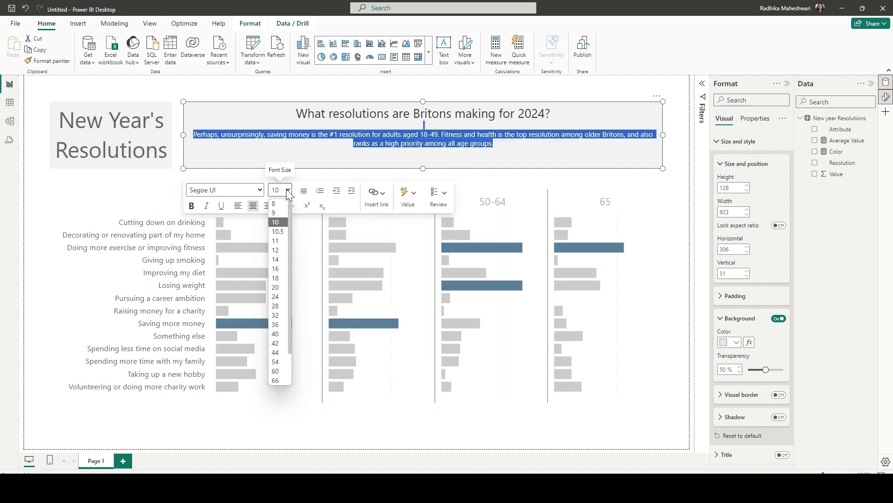
click(281, 260)
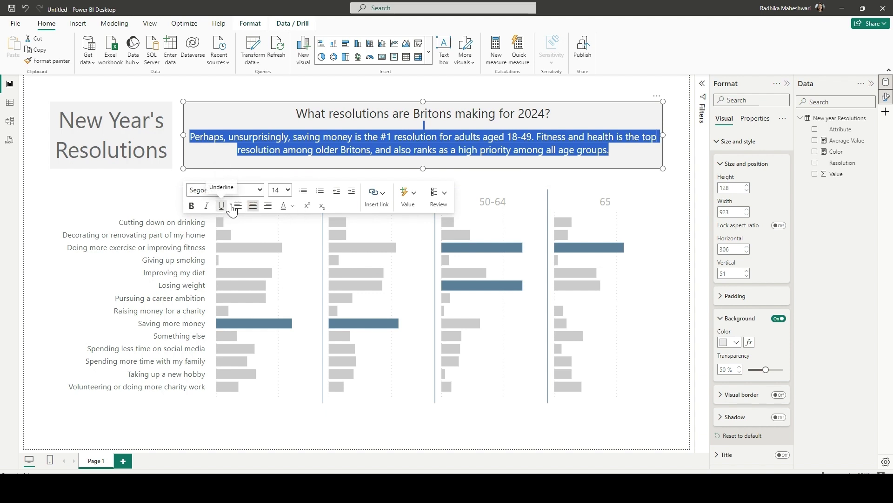
click(292, 206)
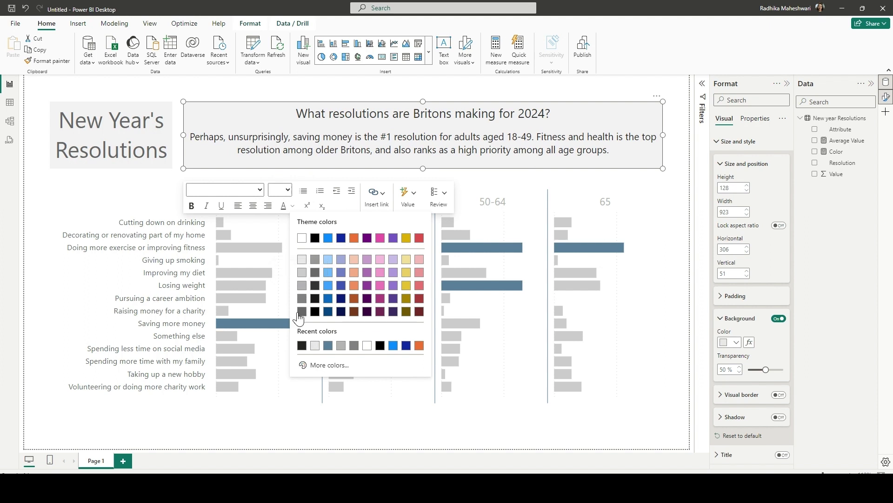
click(315, 273)
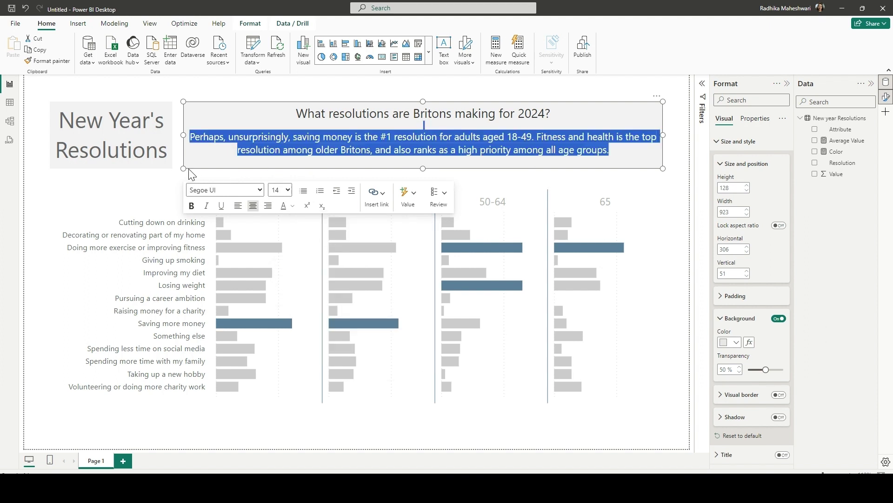
click(176, 182)
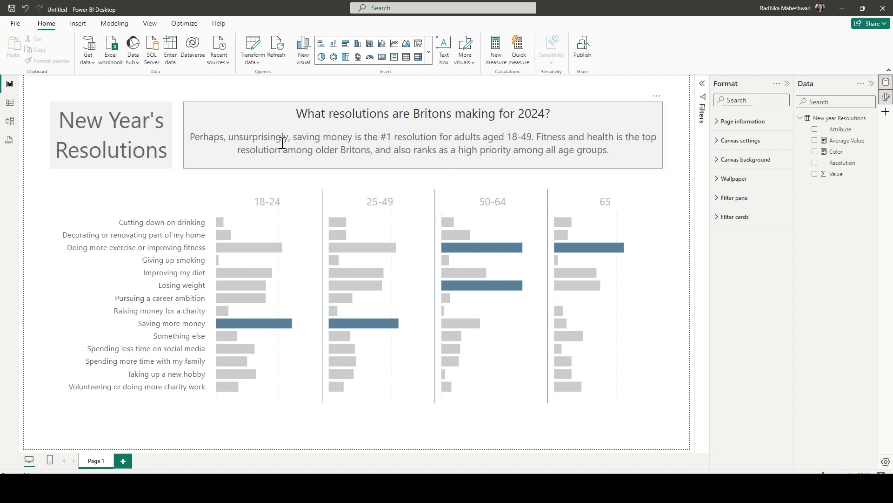
Step: Duplicate the title box and stretch the copy into a thin full-width strip along the bottom
click(162, 130)
click(167, 96)
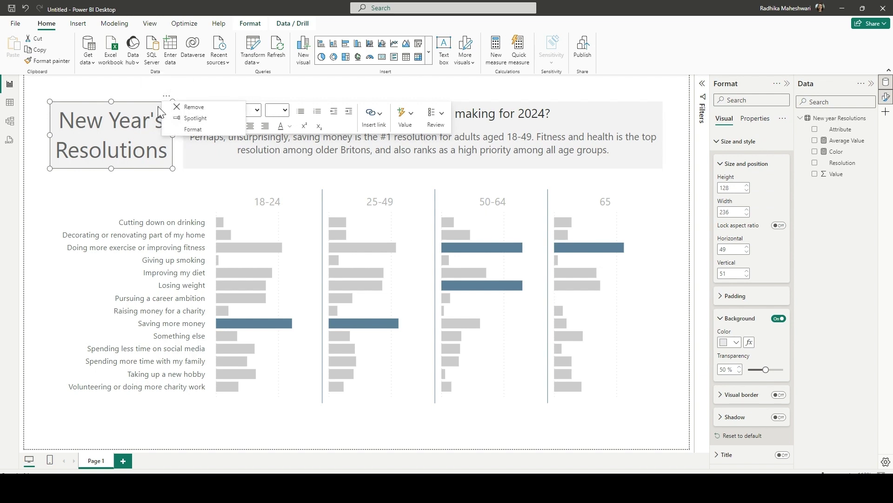
click(144, 106)
key(ctrl+c)
key(ctrl+v)
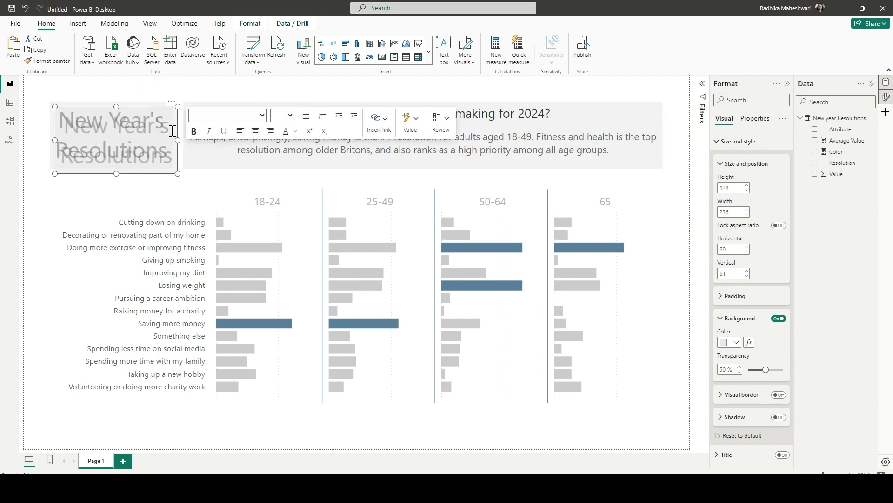
drag(169, 110, 169, 372)
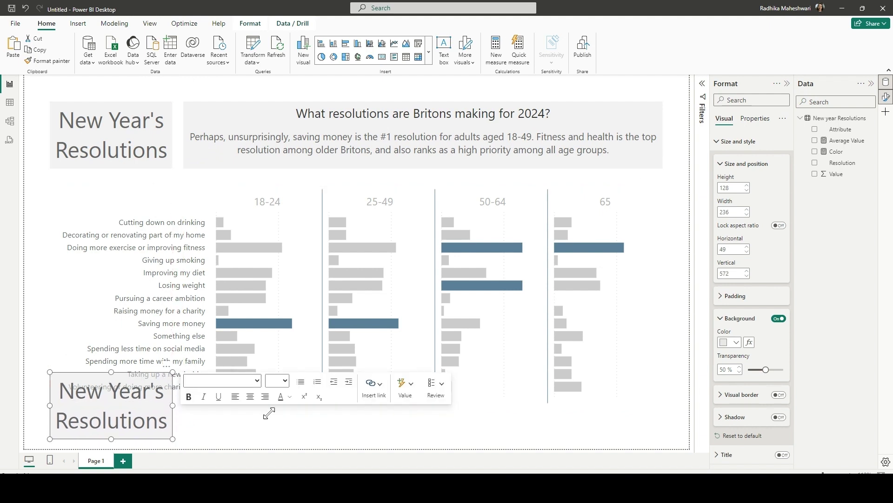
drag(269, 413, 684, 434)
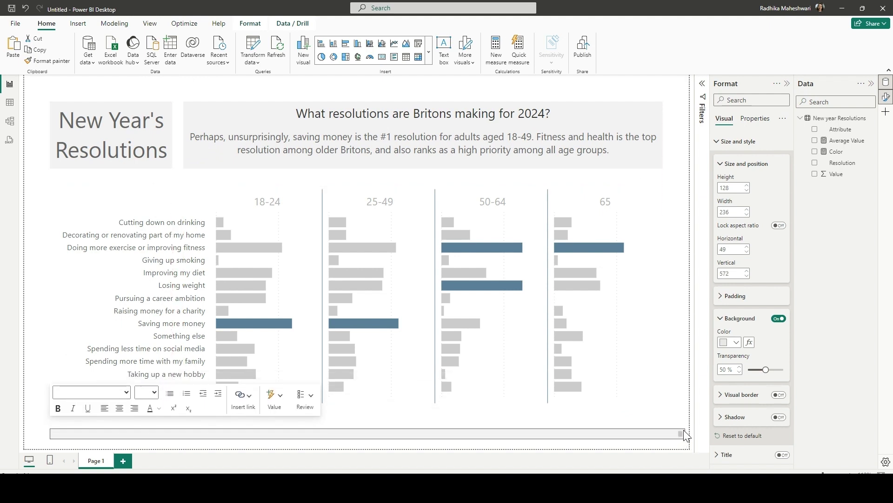
Step: Replace the strip's copied title text with '| WorkoutWednesday Challenge 2024 Week 3 |'
click(428, 434)
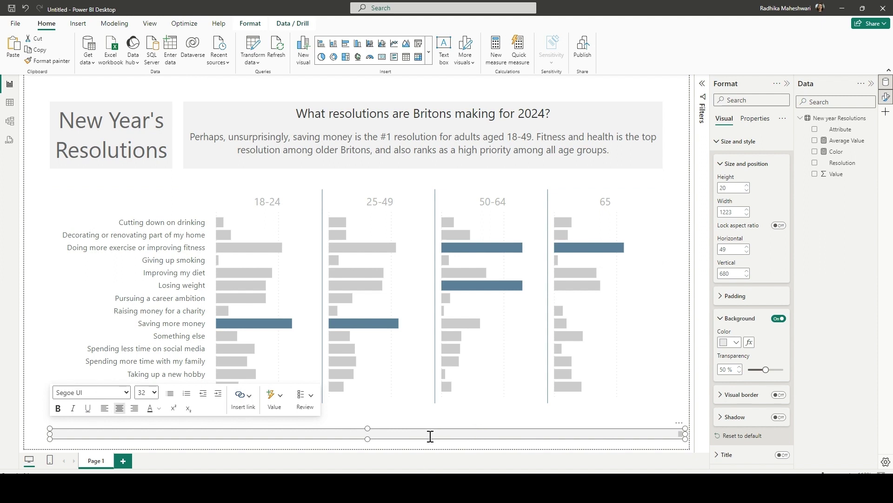
key(ctrl+a)
key(Delete)
text(| WorkoutWednesday Challe)
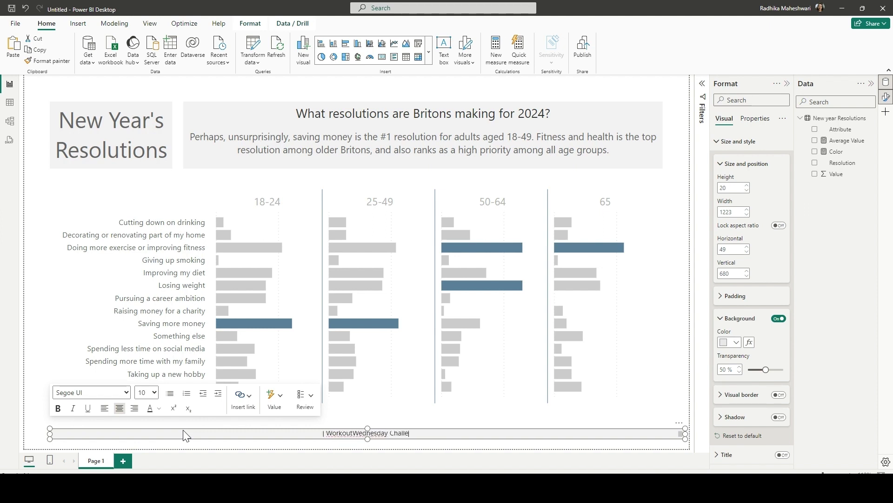
text(nge 2024 Week 3 |)
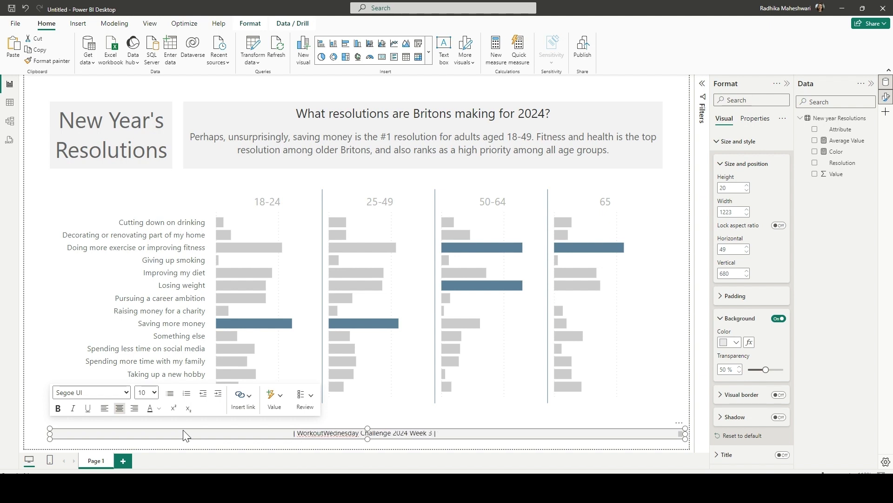
Step: Paste the remaining design, challenge and recreation credits, colour the footer text grey, and make the box slightly taller
key(ctrl+v)
key(ctrl+a)
click(158, 408)
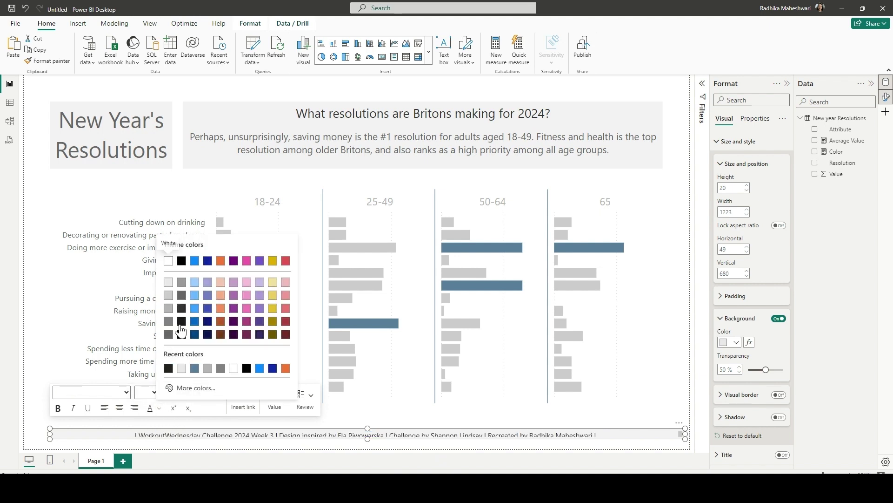
click(169, 309)
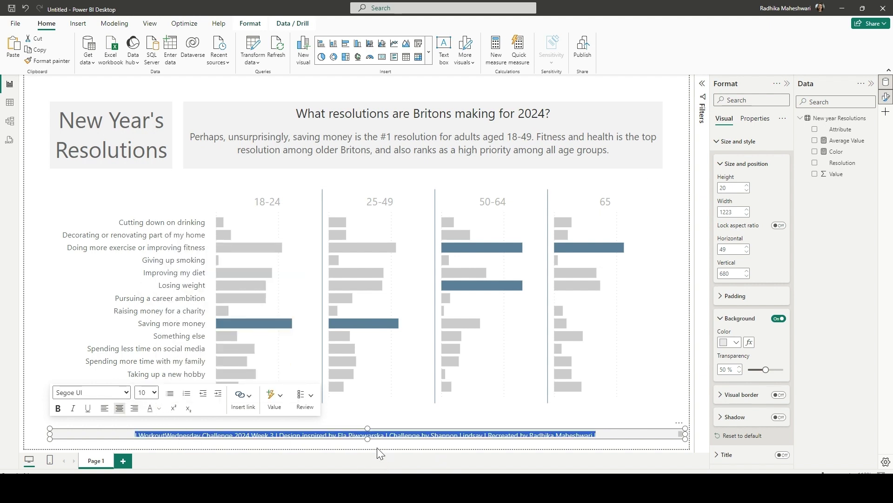
drag(369, 439, 371, 448)
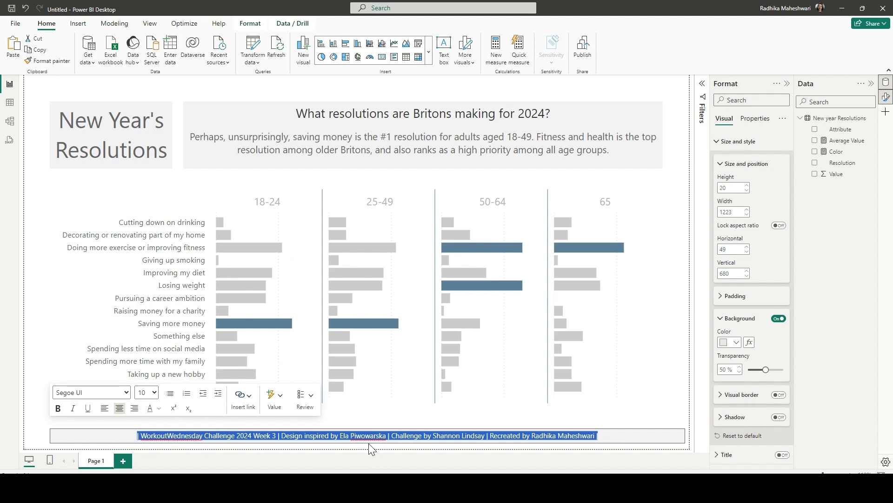
click(546, 418)
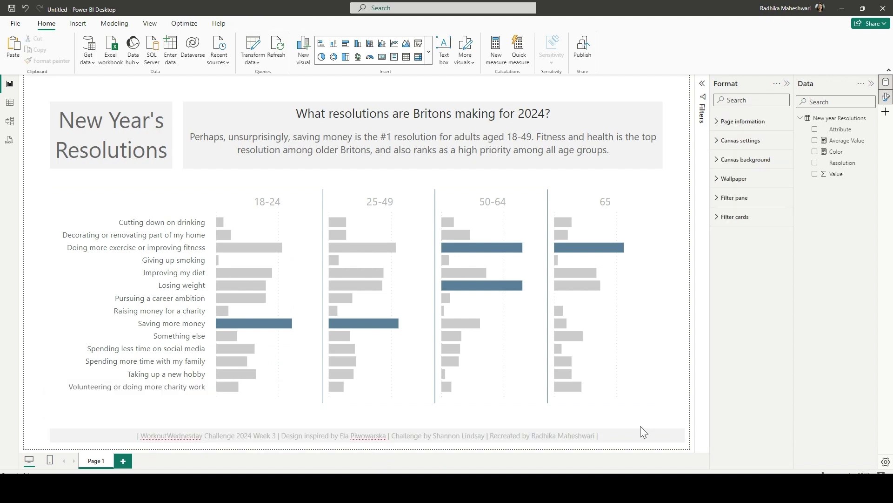